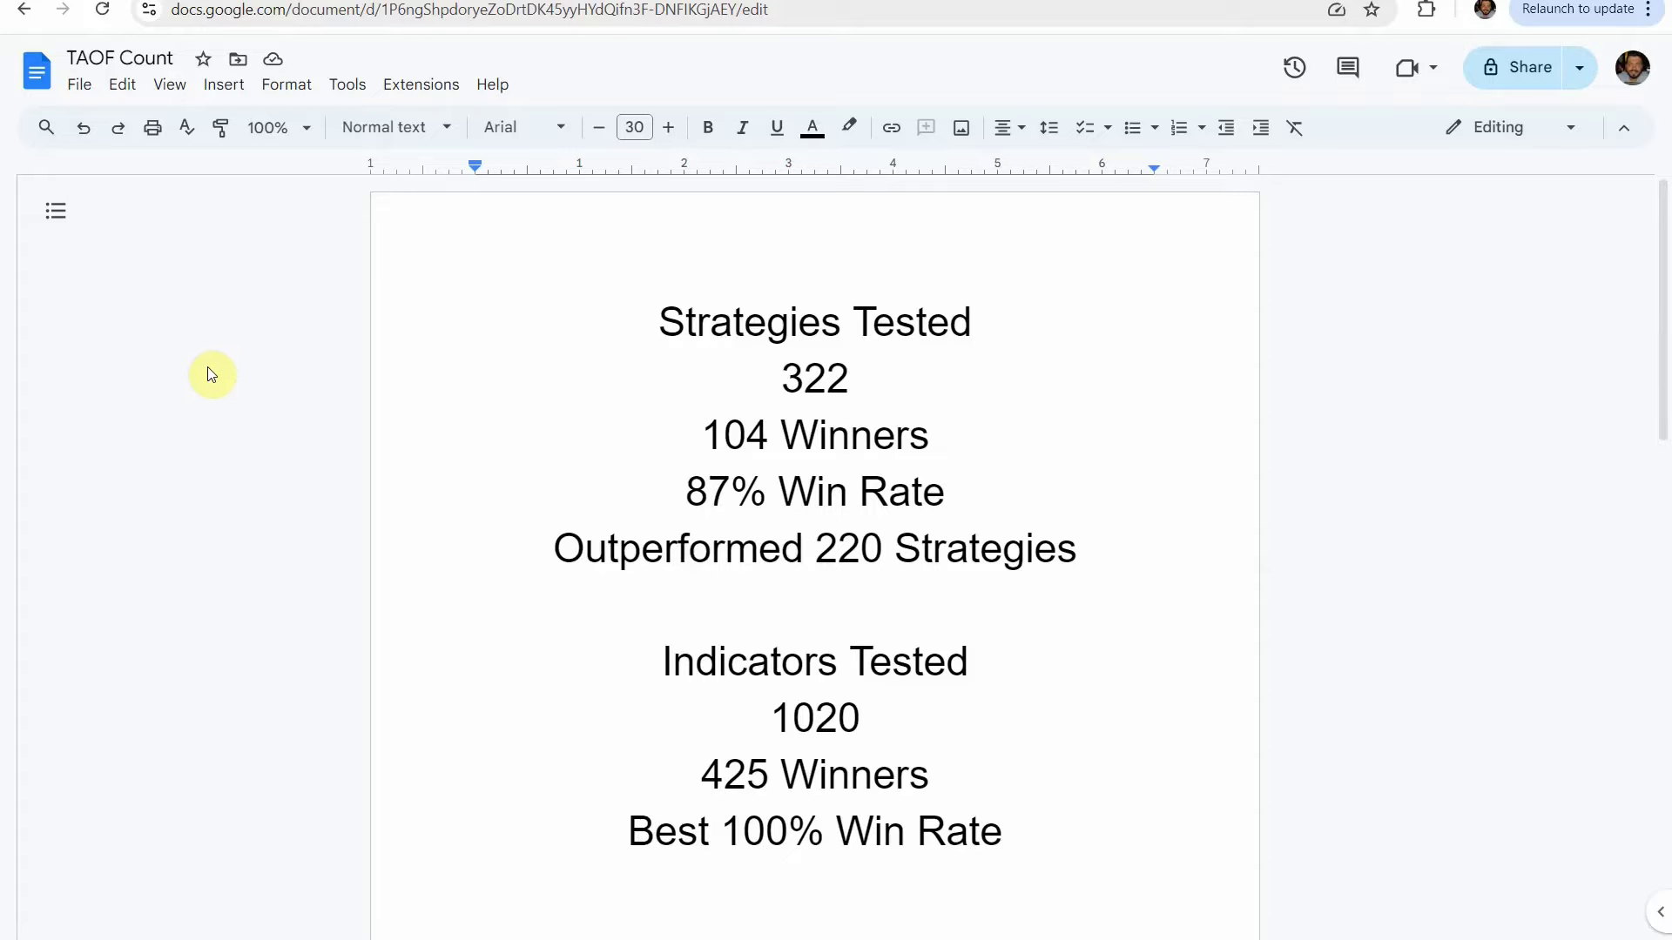
- Switch to the TradingView GBPJPY chart and hide the ATR Bands, EMA and JFKPS [Loxx] indicators
{"action": "left_click", "coordinate": [102, 0]}
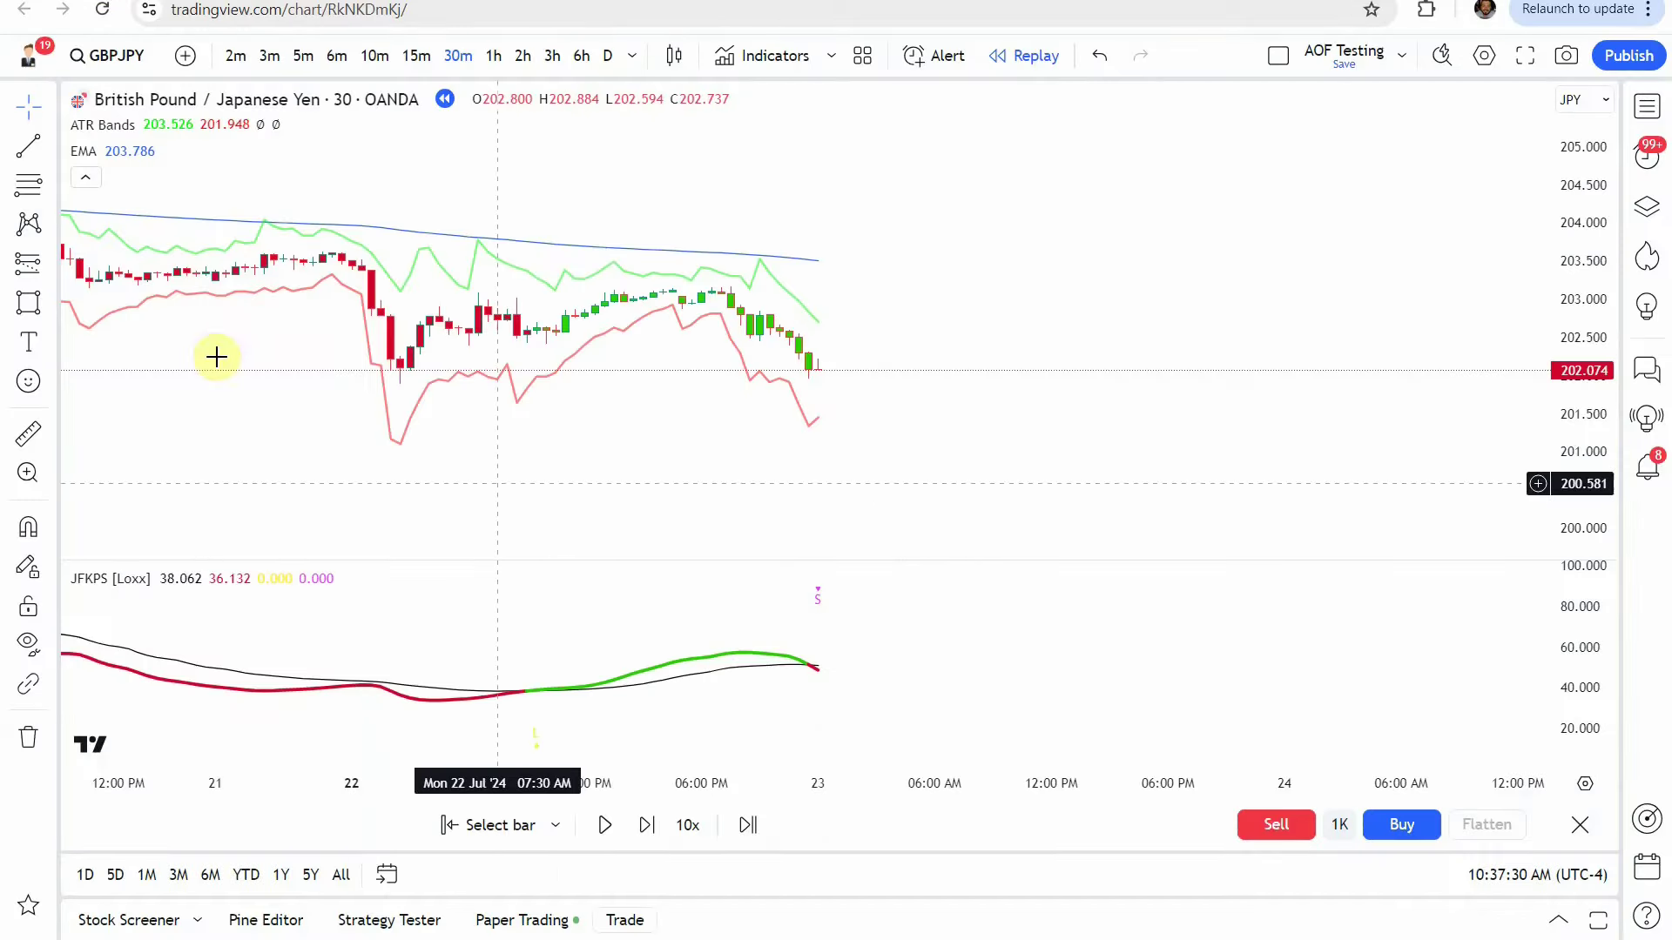
{"action": "left_click_drag", "start_coordinate": [683, 463], "coordinate": [679, 477]}
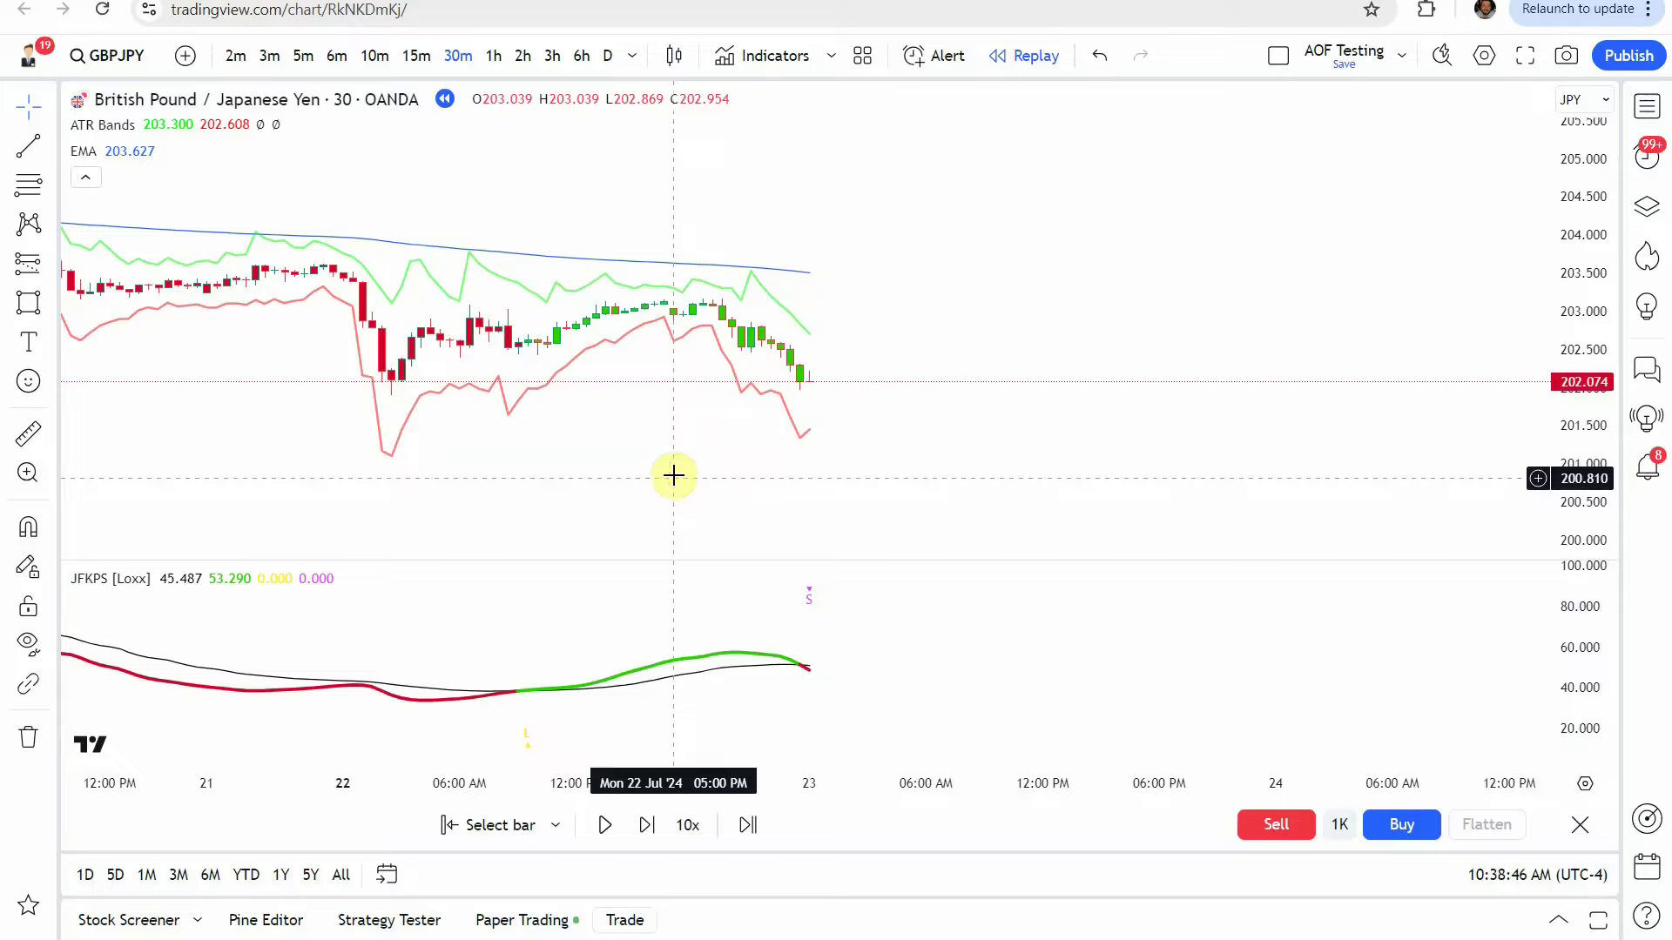
{"action": "mouse_move", "coordinate": [80, 129]}
{"action": "left_click", "coordinate": [155, 124]}
{"action": "left_click", "coordinate": [115, 150]}
{"action": "mouse_move", "coordinate": [77, 579]}
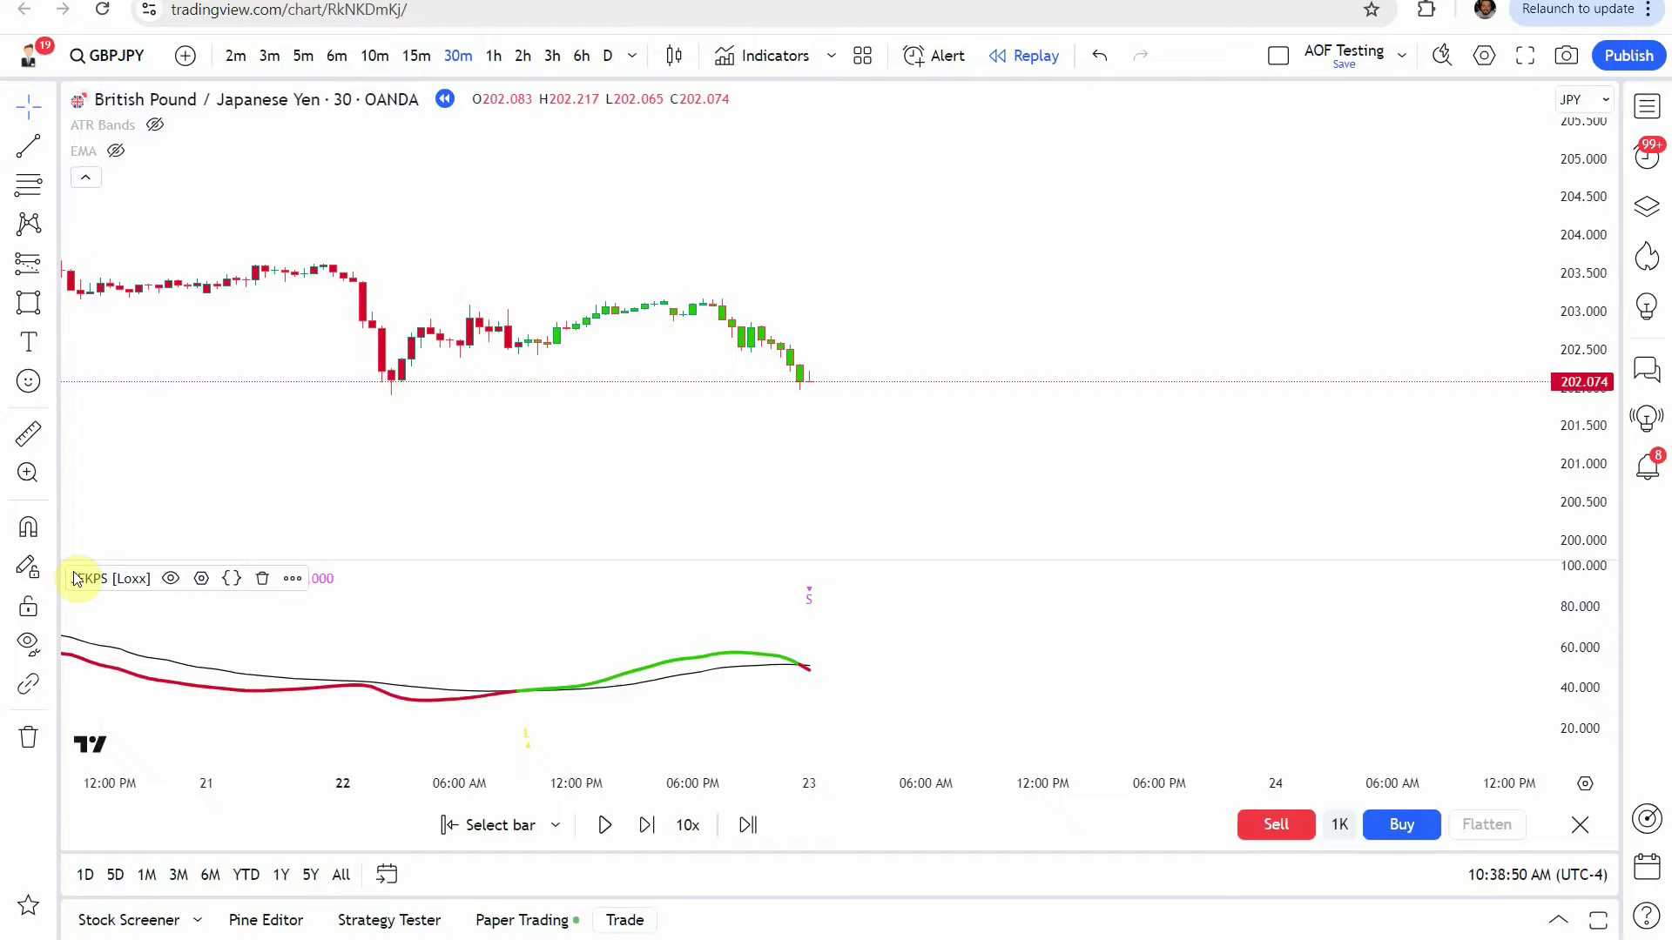
{"action": "left_click", "coordinate": [171, 578]}
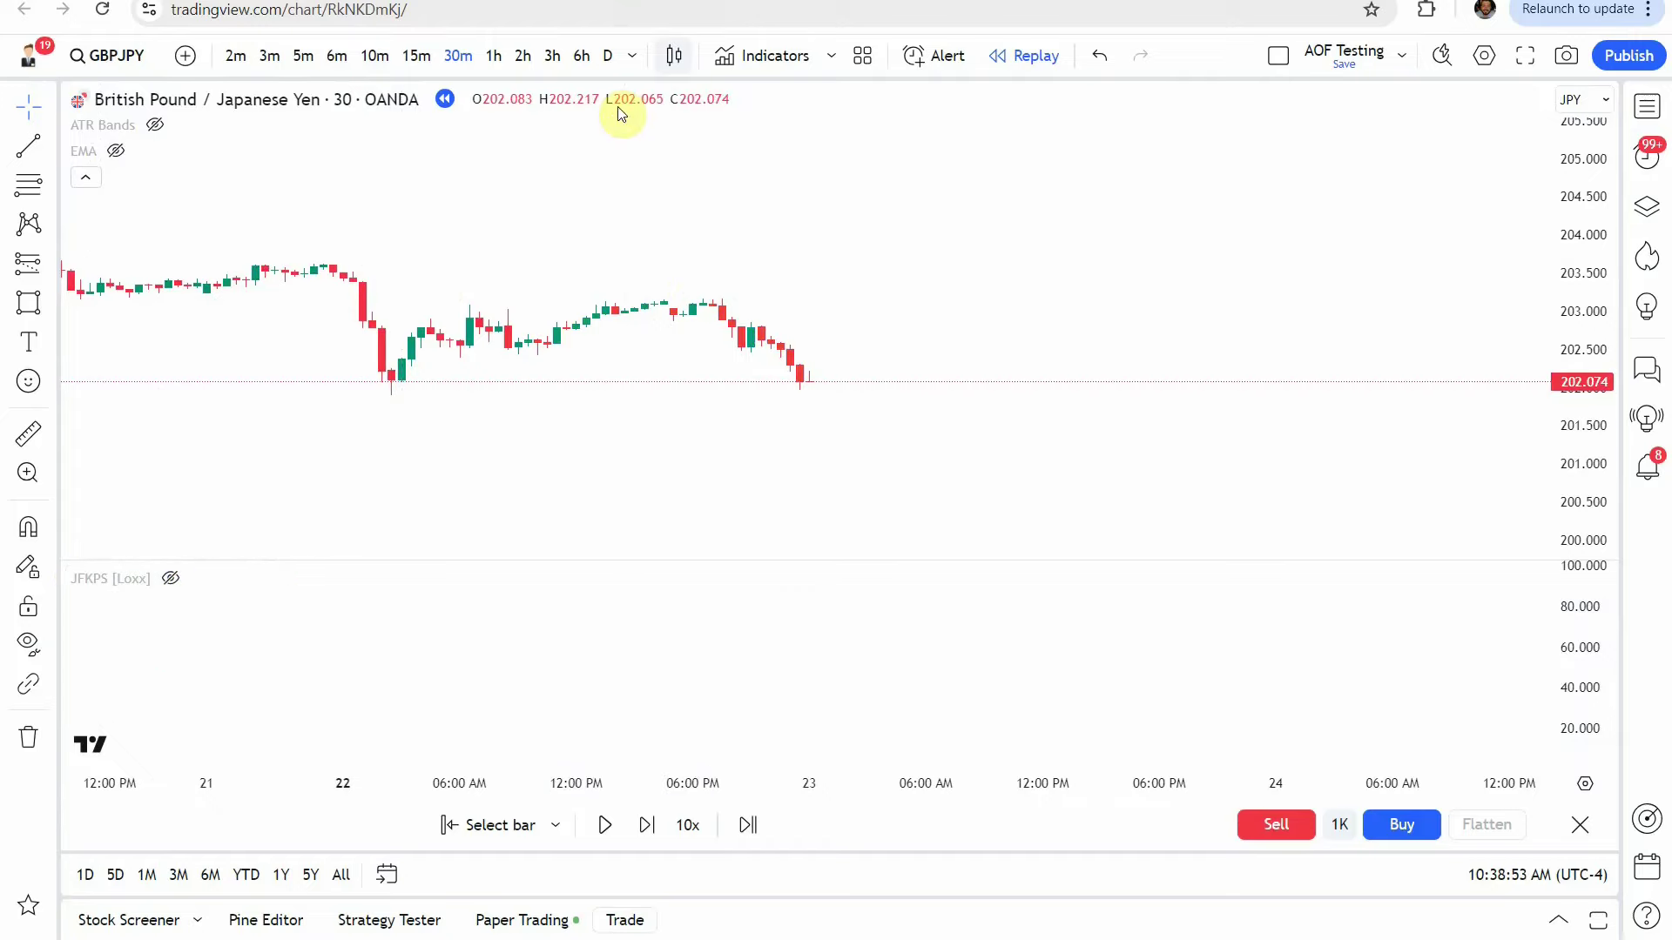
- Search the indicator library for "Jurik-Filtered Kase" and close the library without adding anything
{"action": "left_click", "coordinate": [775, 55]}
{"action": "type", "text": "Jurik-Filtered Kase"}
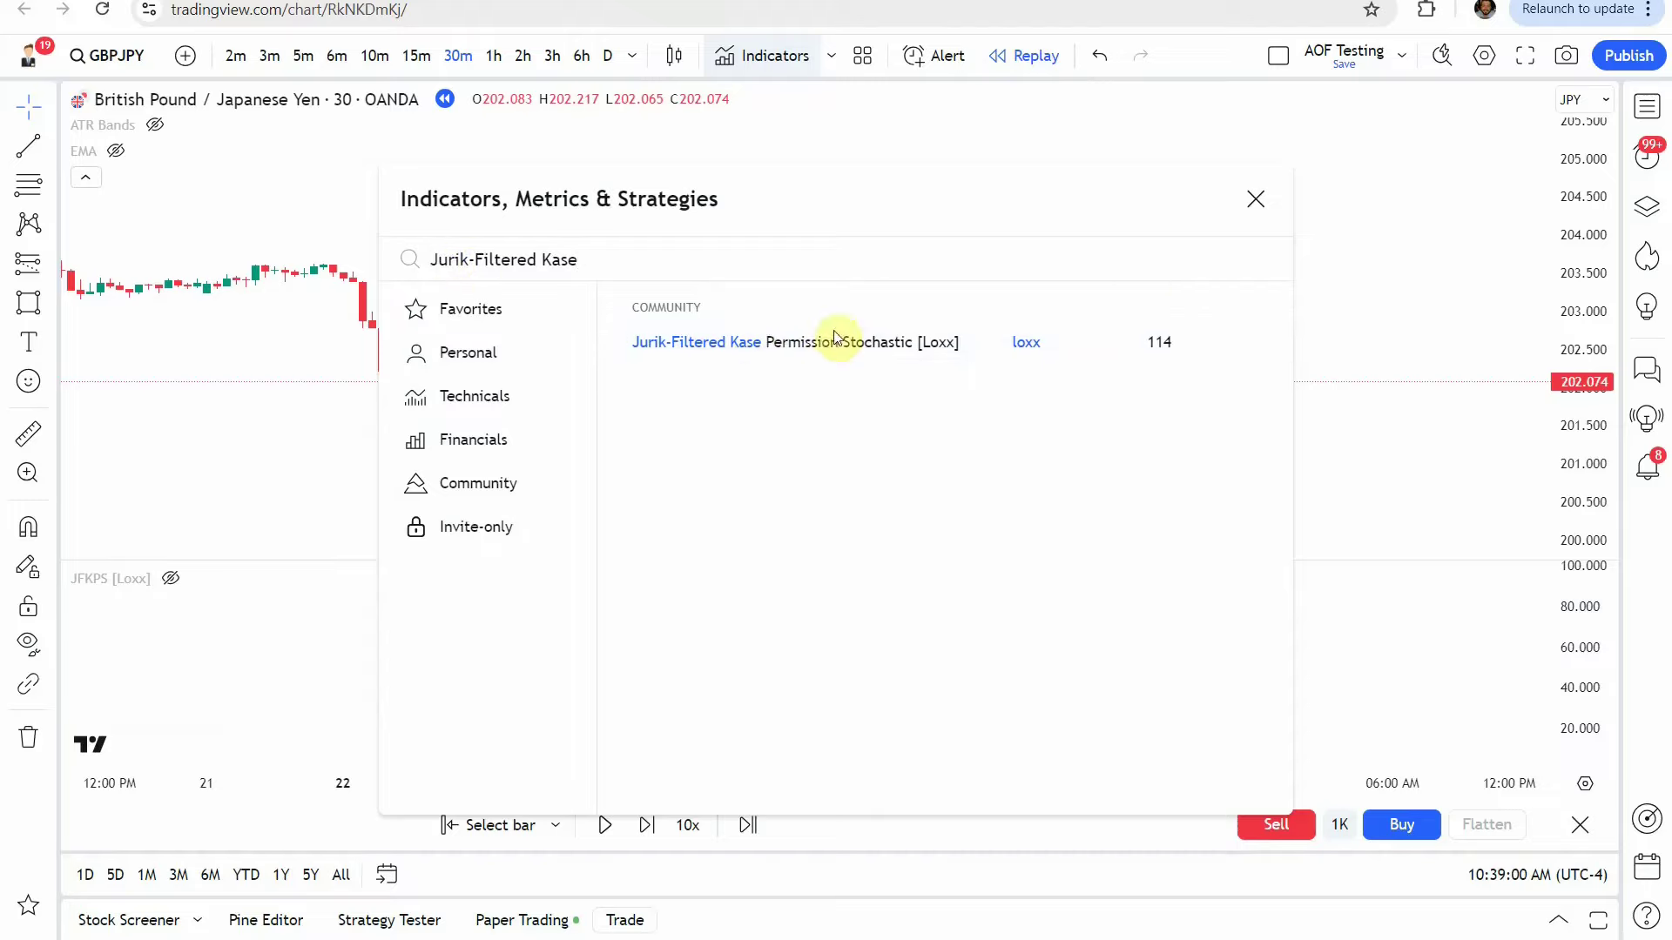
{"action": "left_click", "coordinate": [1255, 199]}
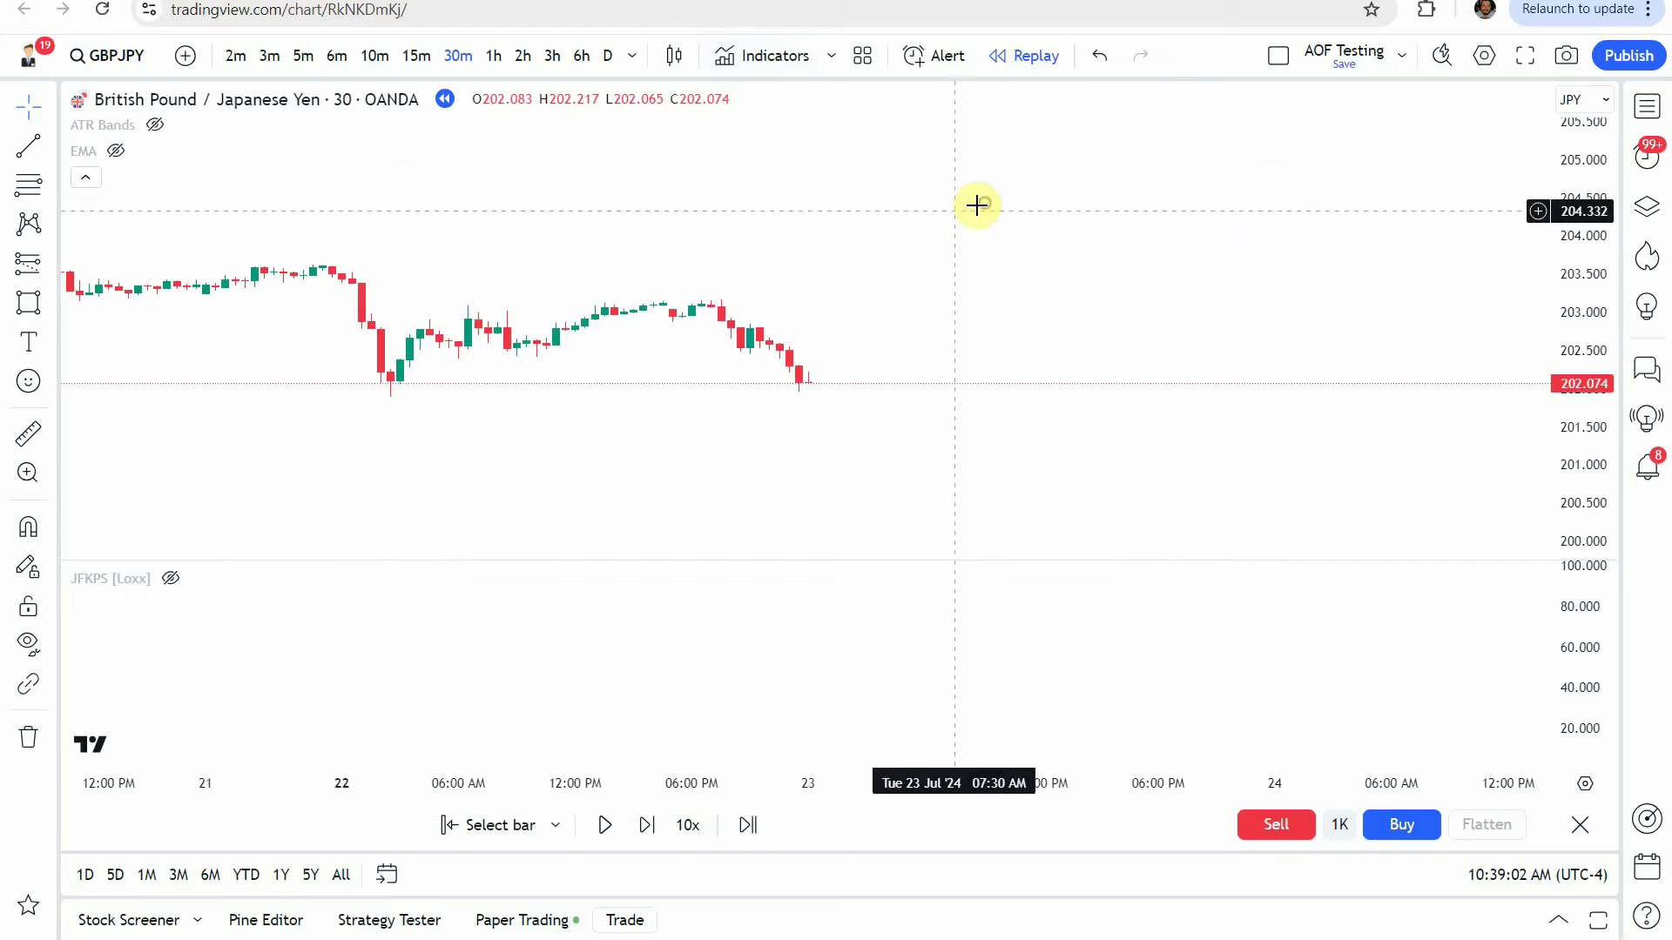
- Unhide the JFKPS [Loxx] indicator and review its input settings, including the stochastic smoothing period
{"action": "left_click", "coordinate": [172, 578]}
{"action": "left_click", "coordinate": [202, 578]}
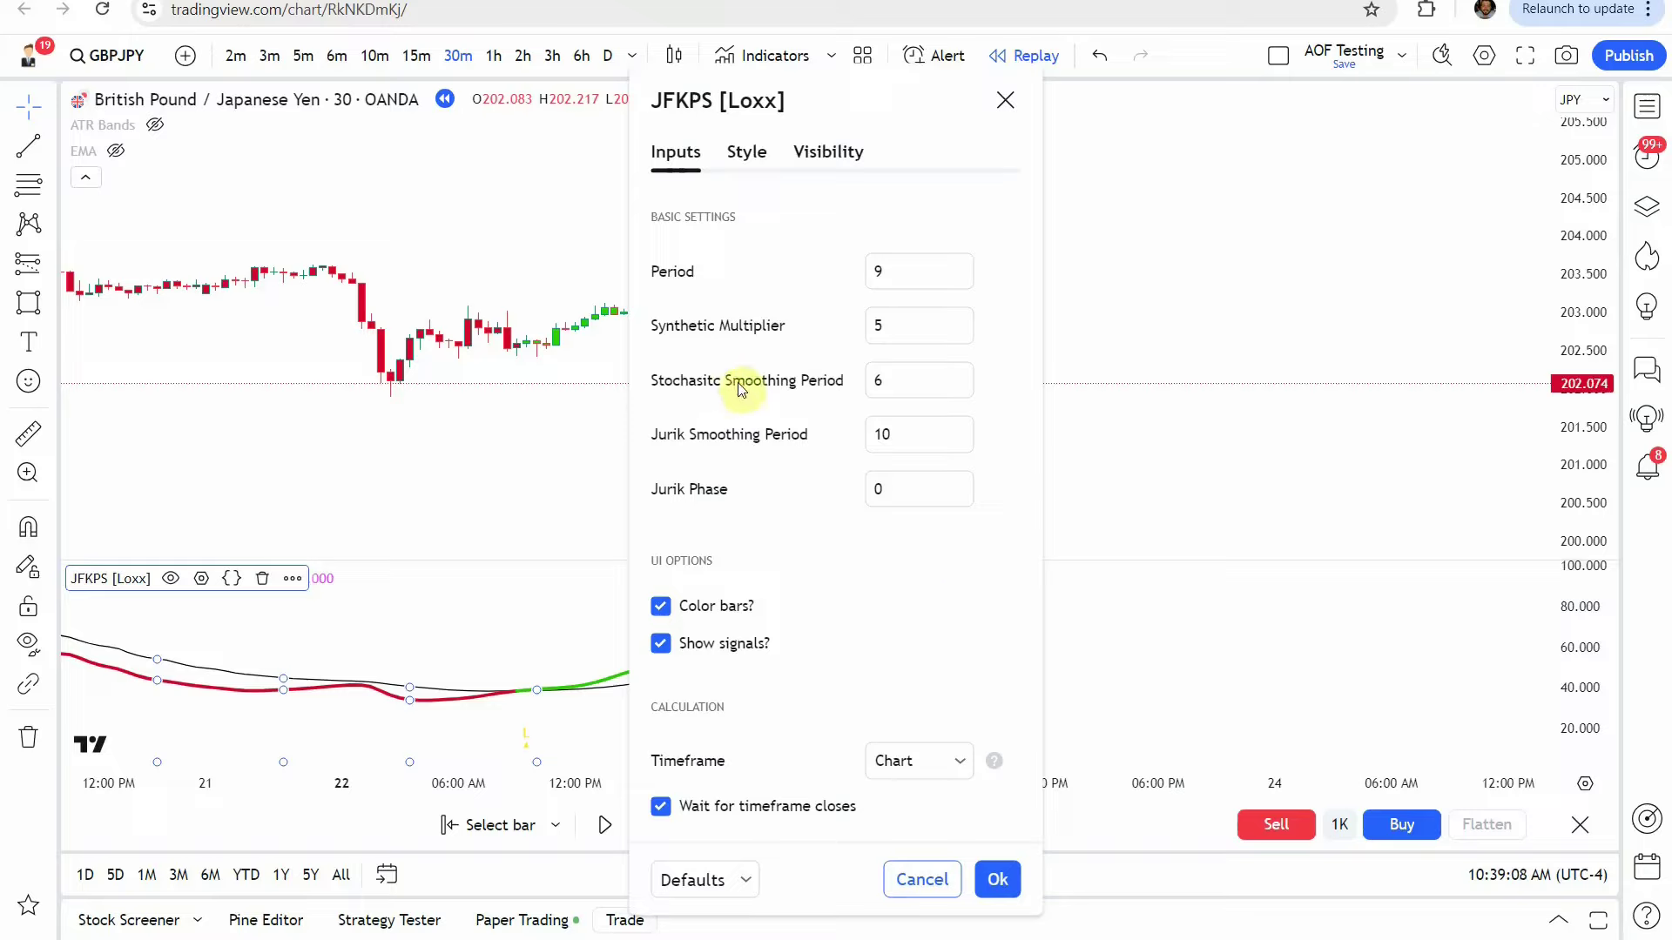
{"action": "double_click", "coordinate": [878, 385]}
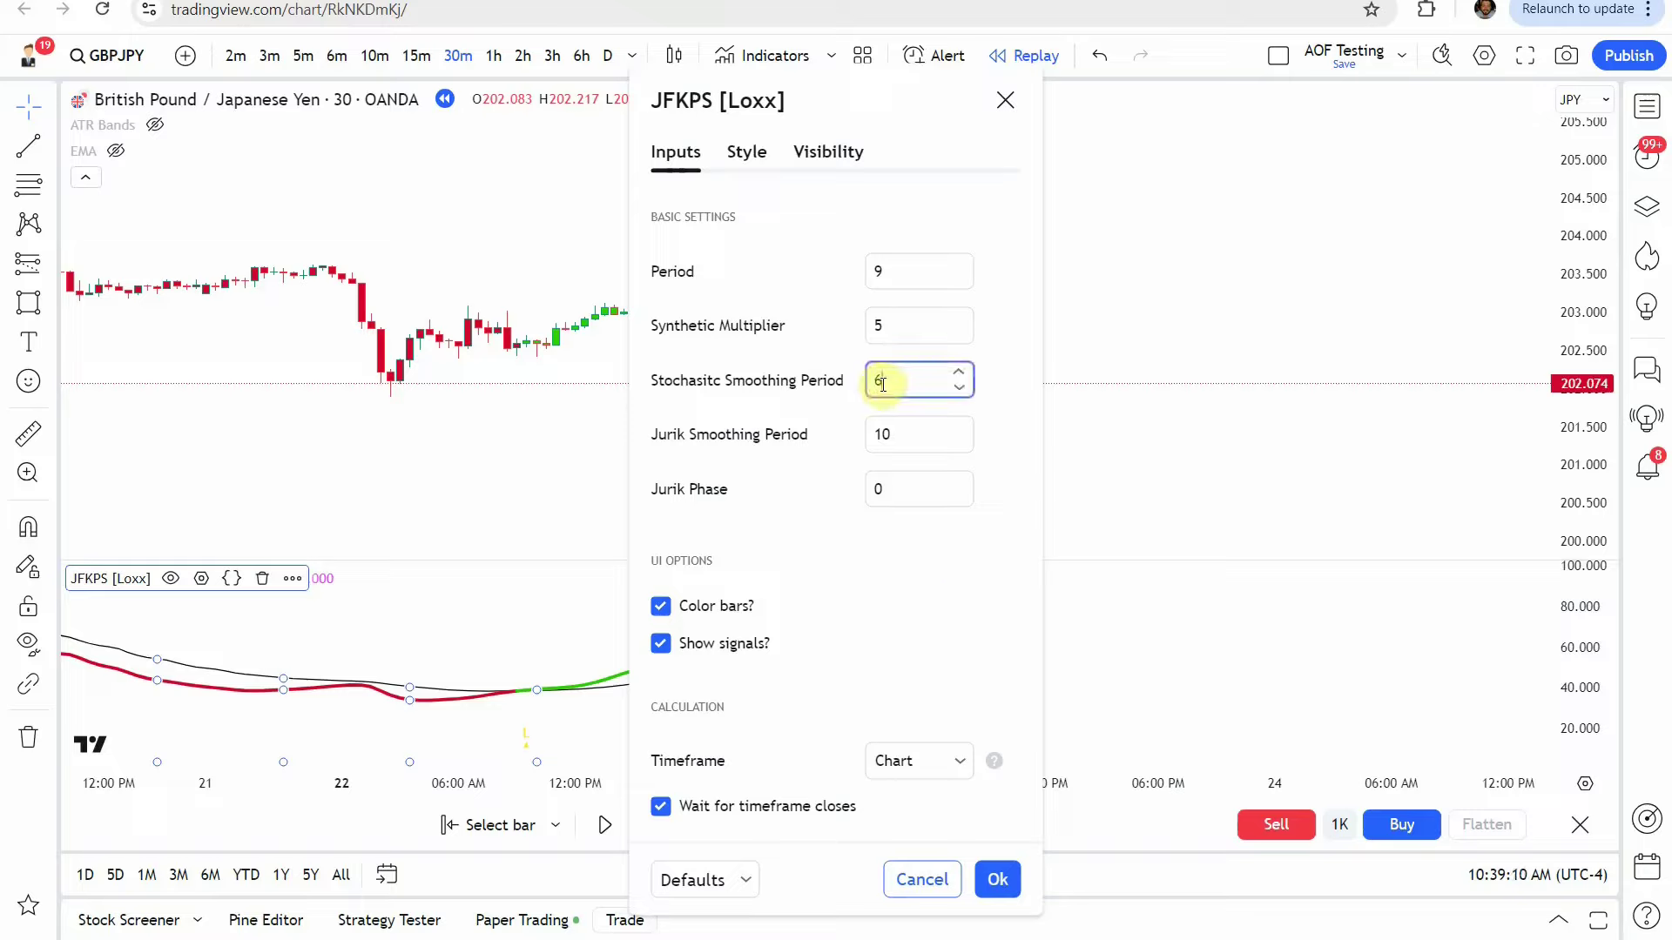
{"action": "left_click", "coordinate": [862, 601]}
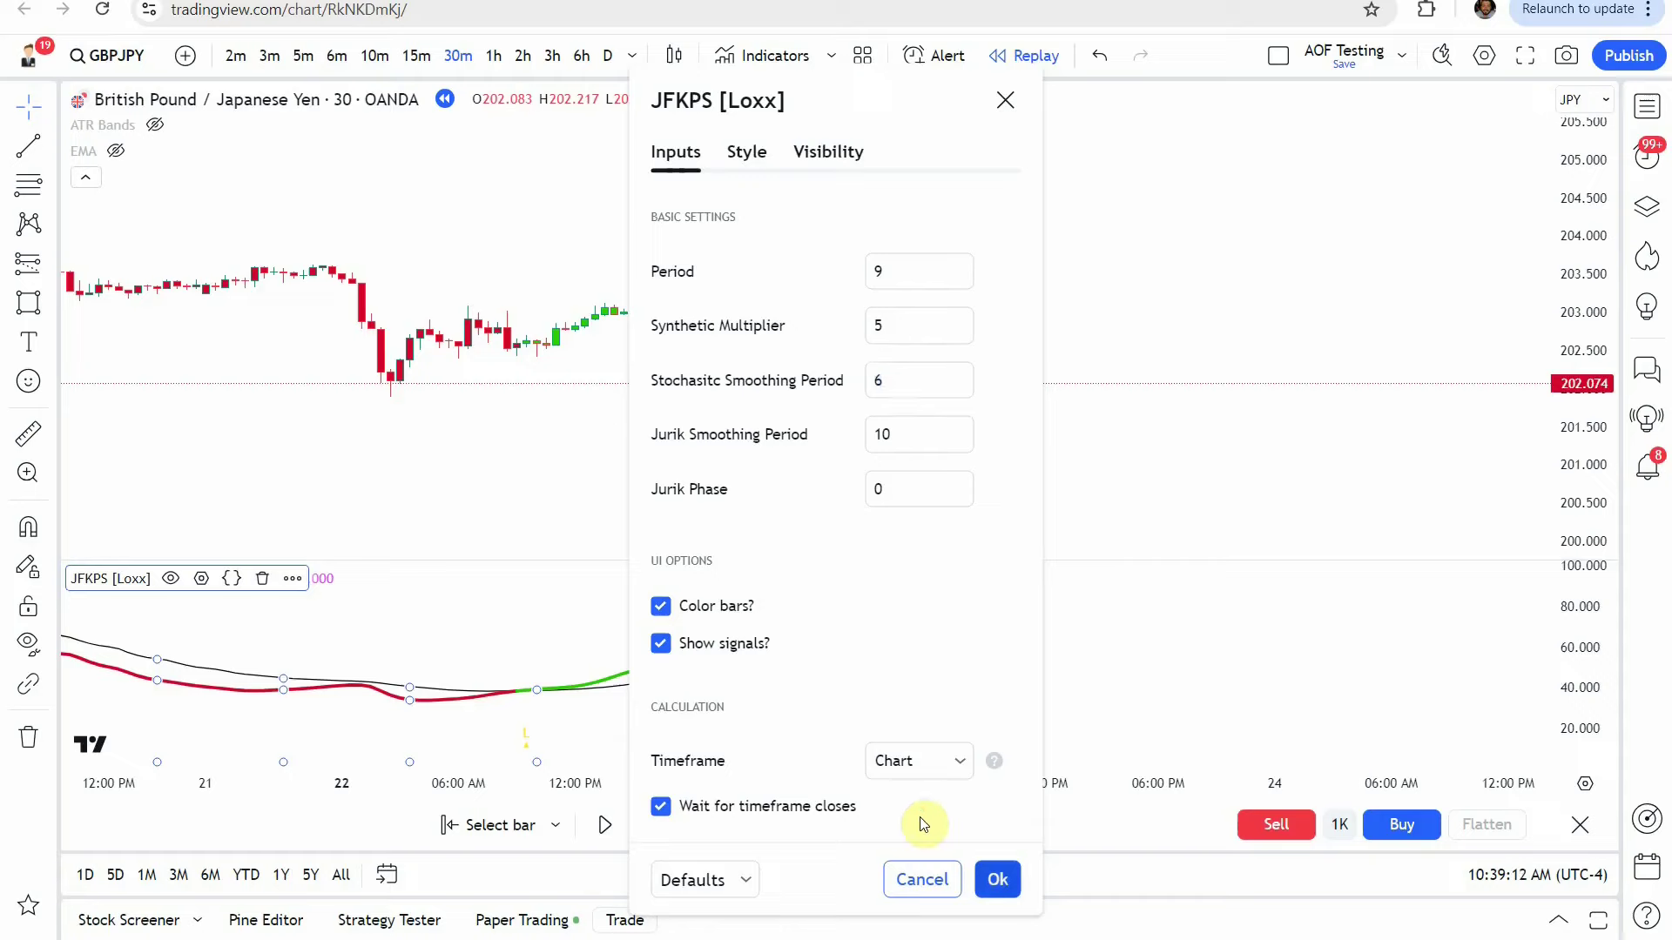
{"action": "left_click", "coordinate": [997, 880]}
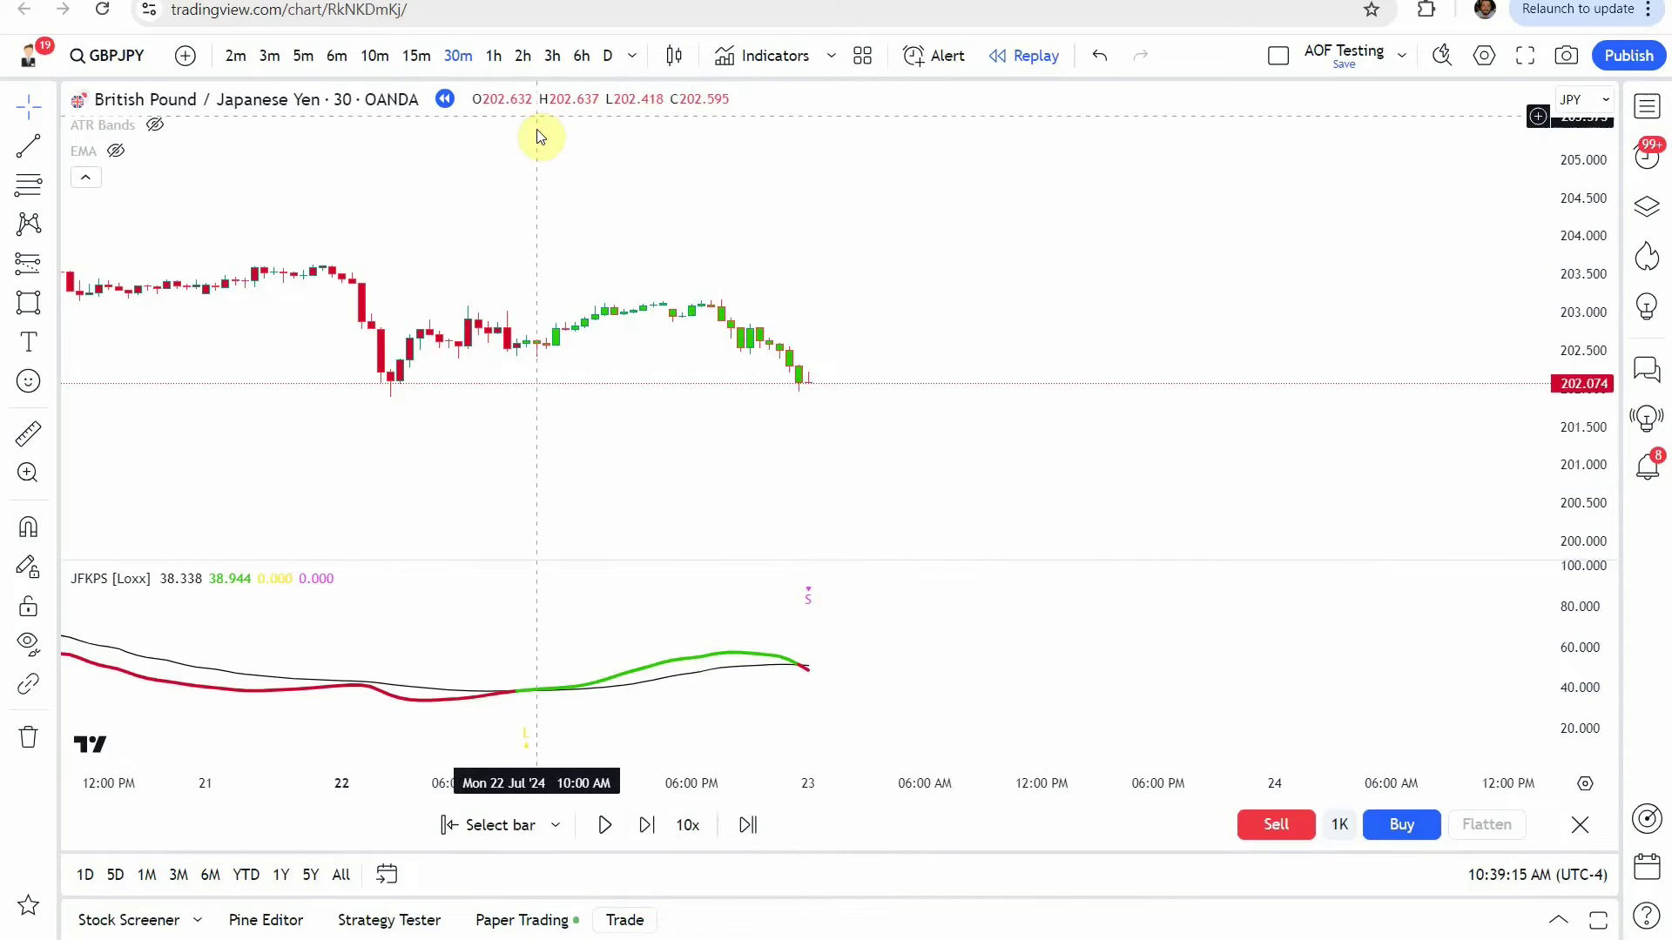
- Search the indicator library for "EMA" and close the library without adding anything
{"action": "left_click", "coordinate": [750, 56]}
{"action": "type", "text": "EMA"}
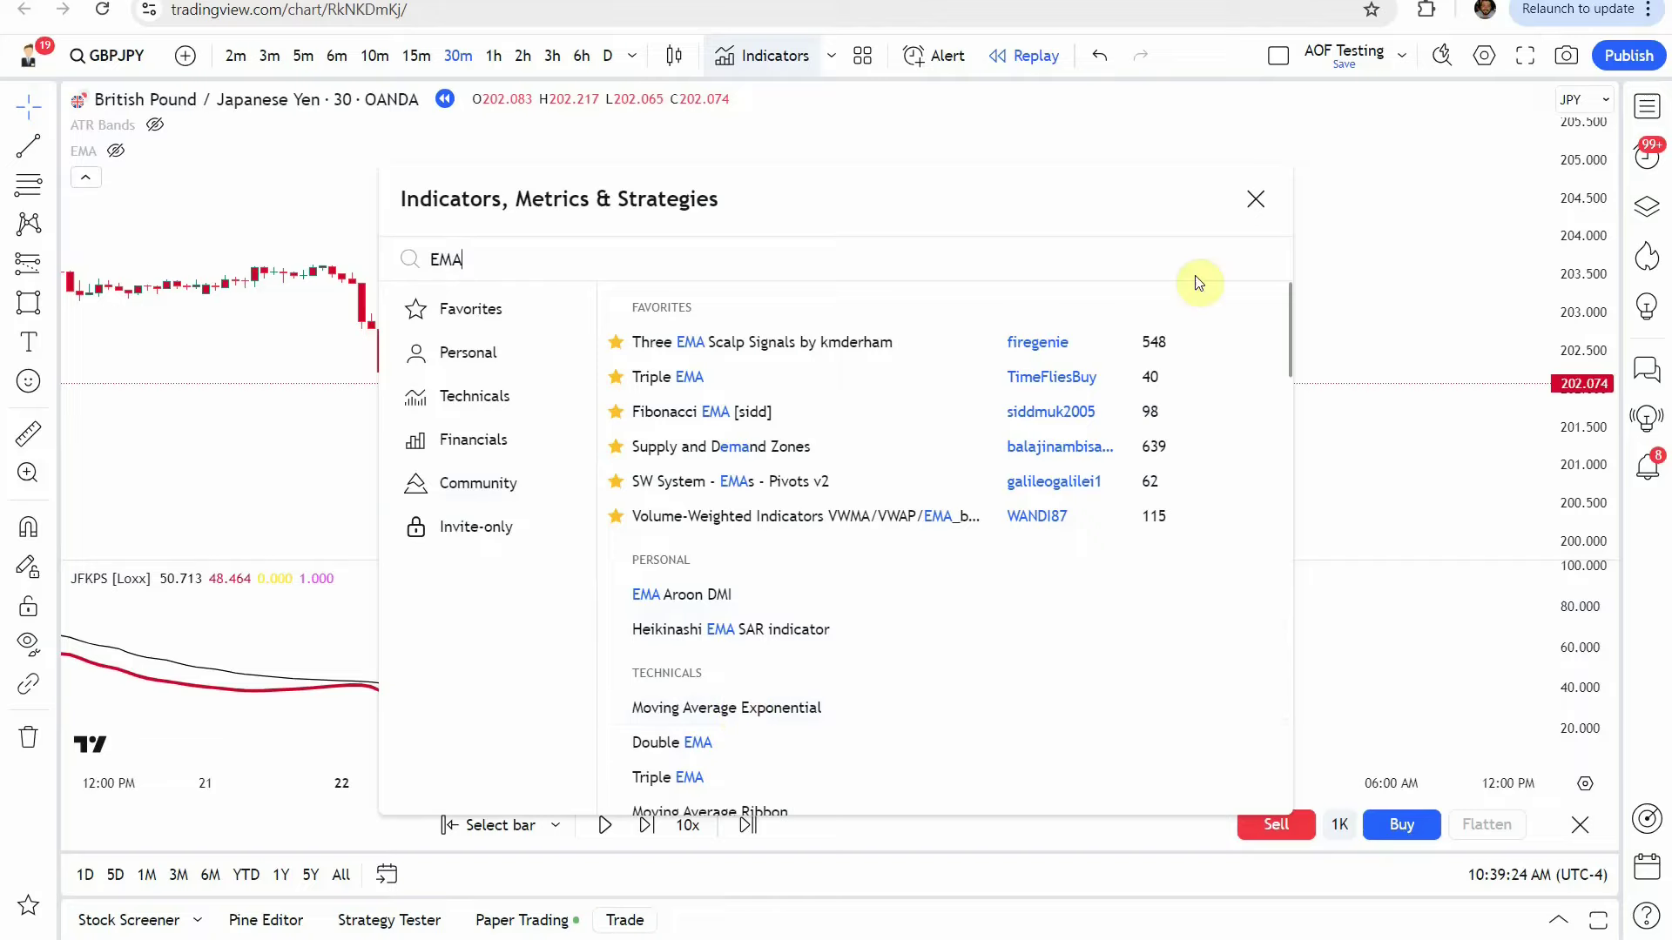
{"action": "left_click", "coordinate": [1256, 200]}
- Unhide the EMA on the price chart and review its length setting
{"action": "left_click", "coordinate": [114, 151]}
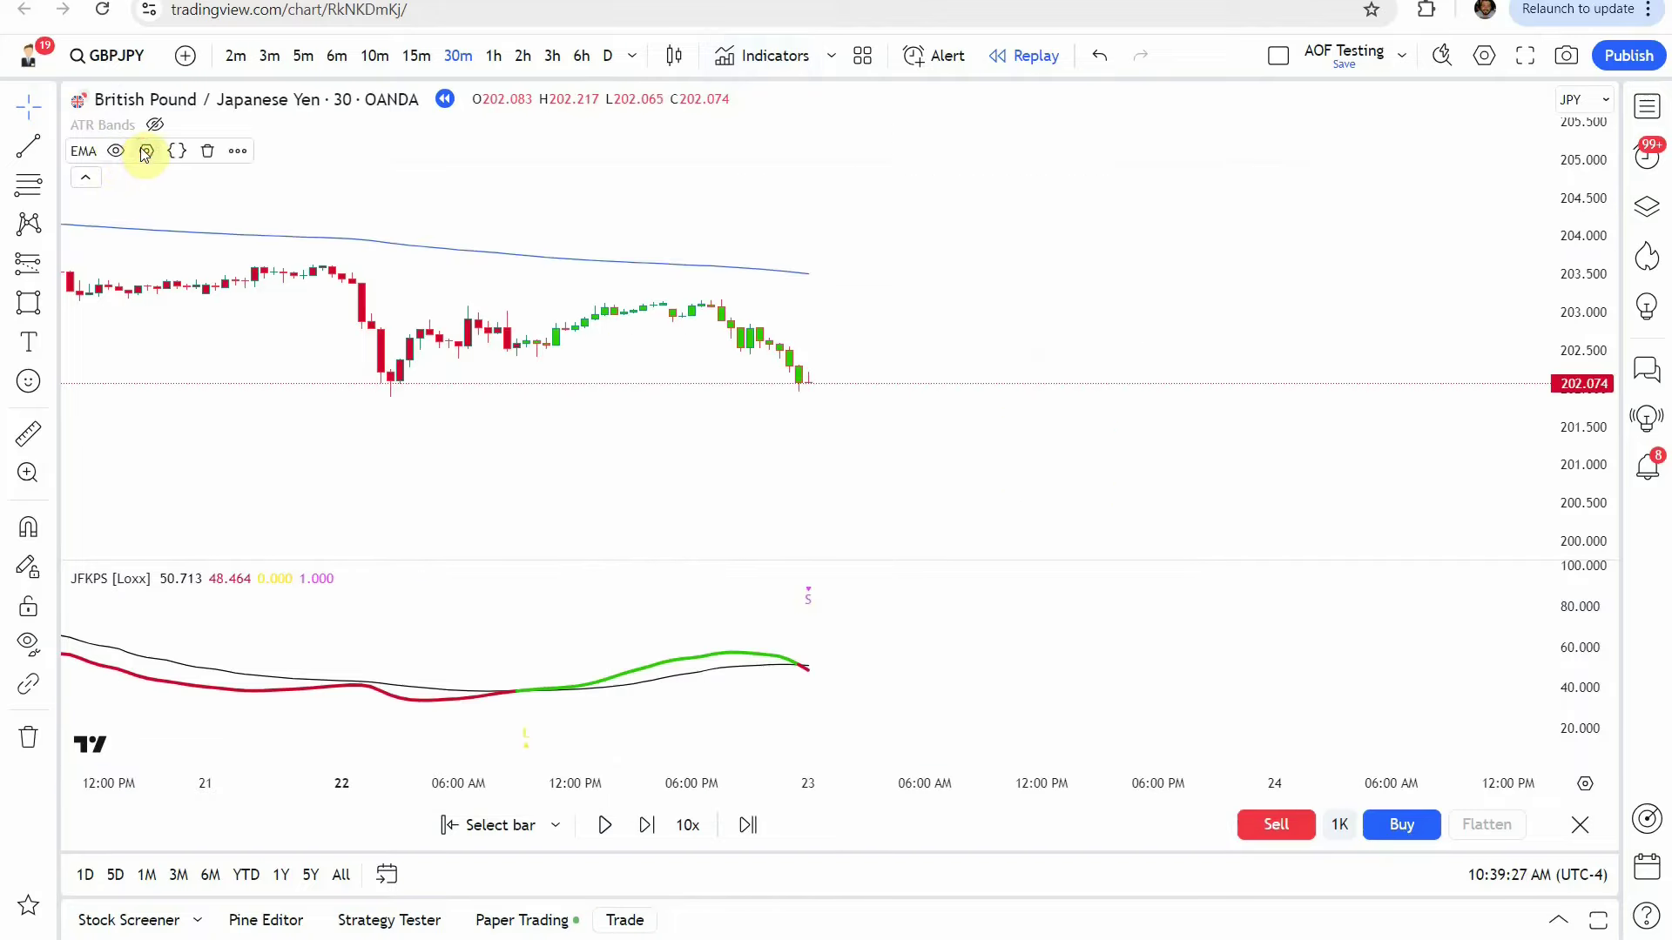
{"action": "left_click", "coordinate": [147, 151]}
{"action": "double_click", "coordinate": [791, 279]}
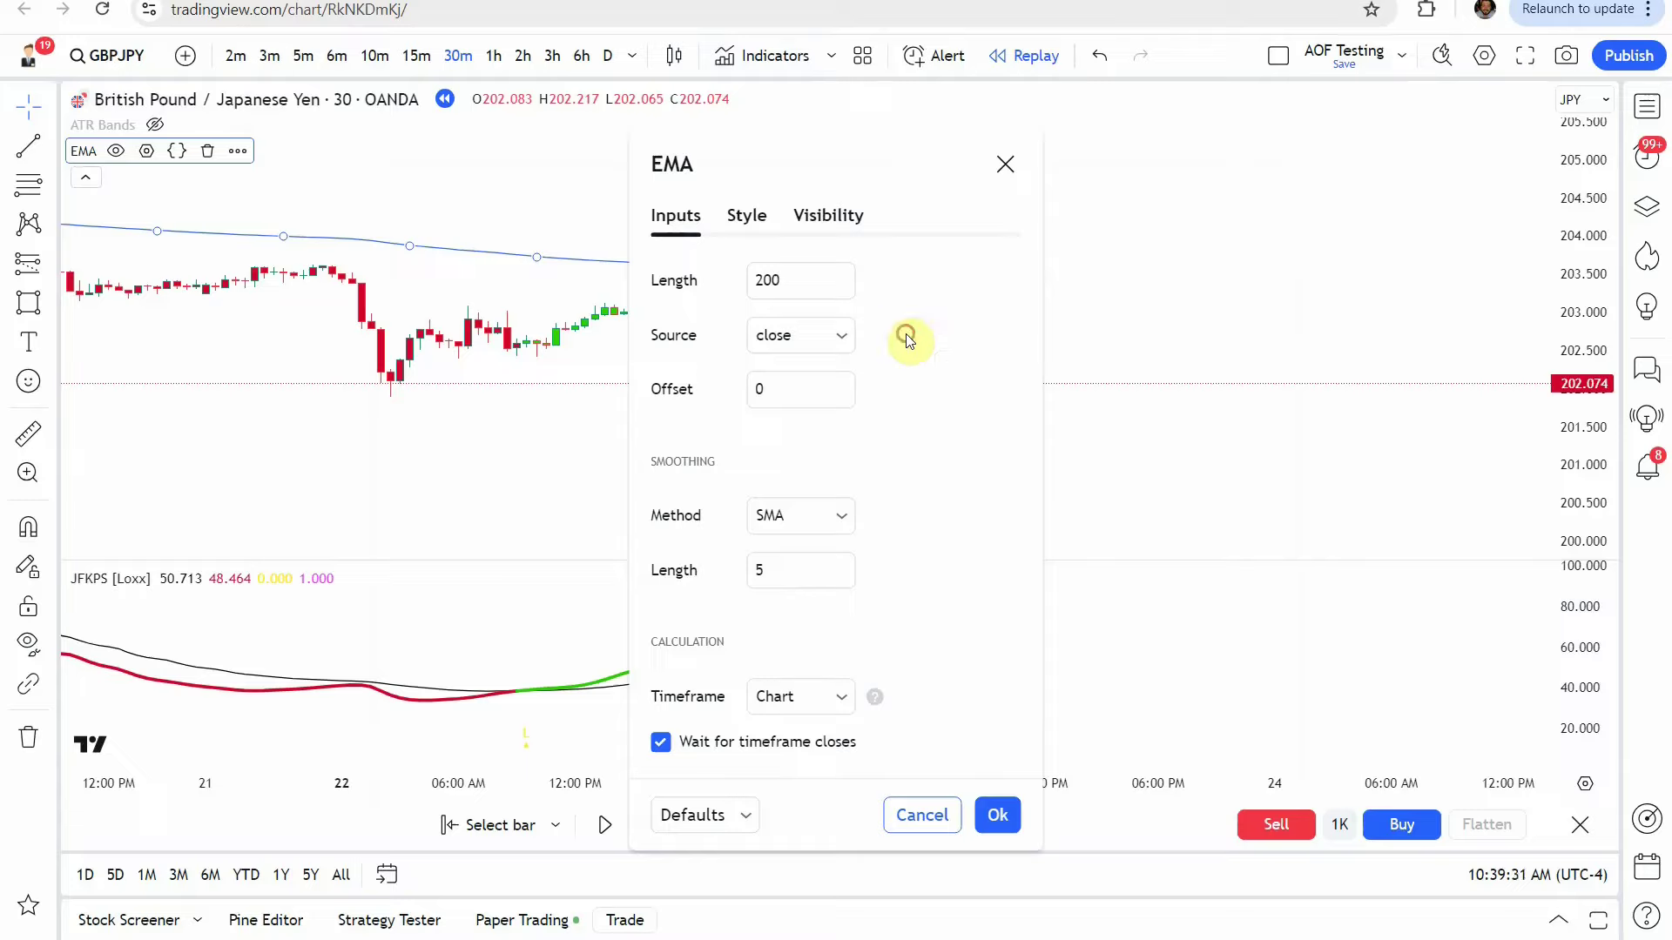
{"action": "left_click", "coordinate": [984, 808]}
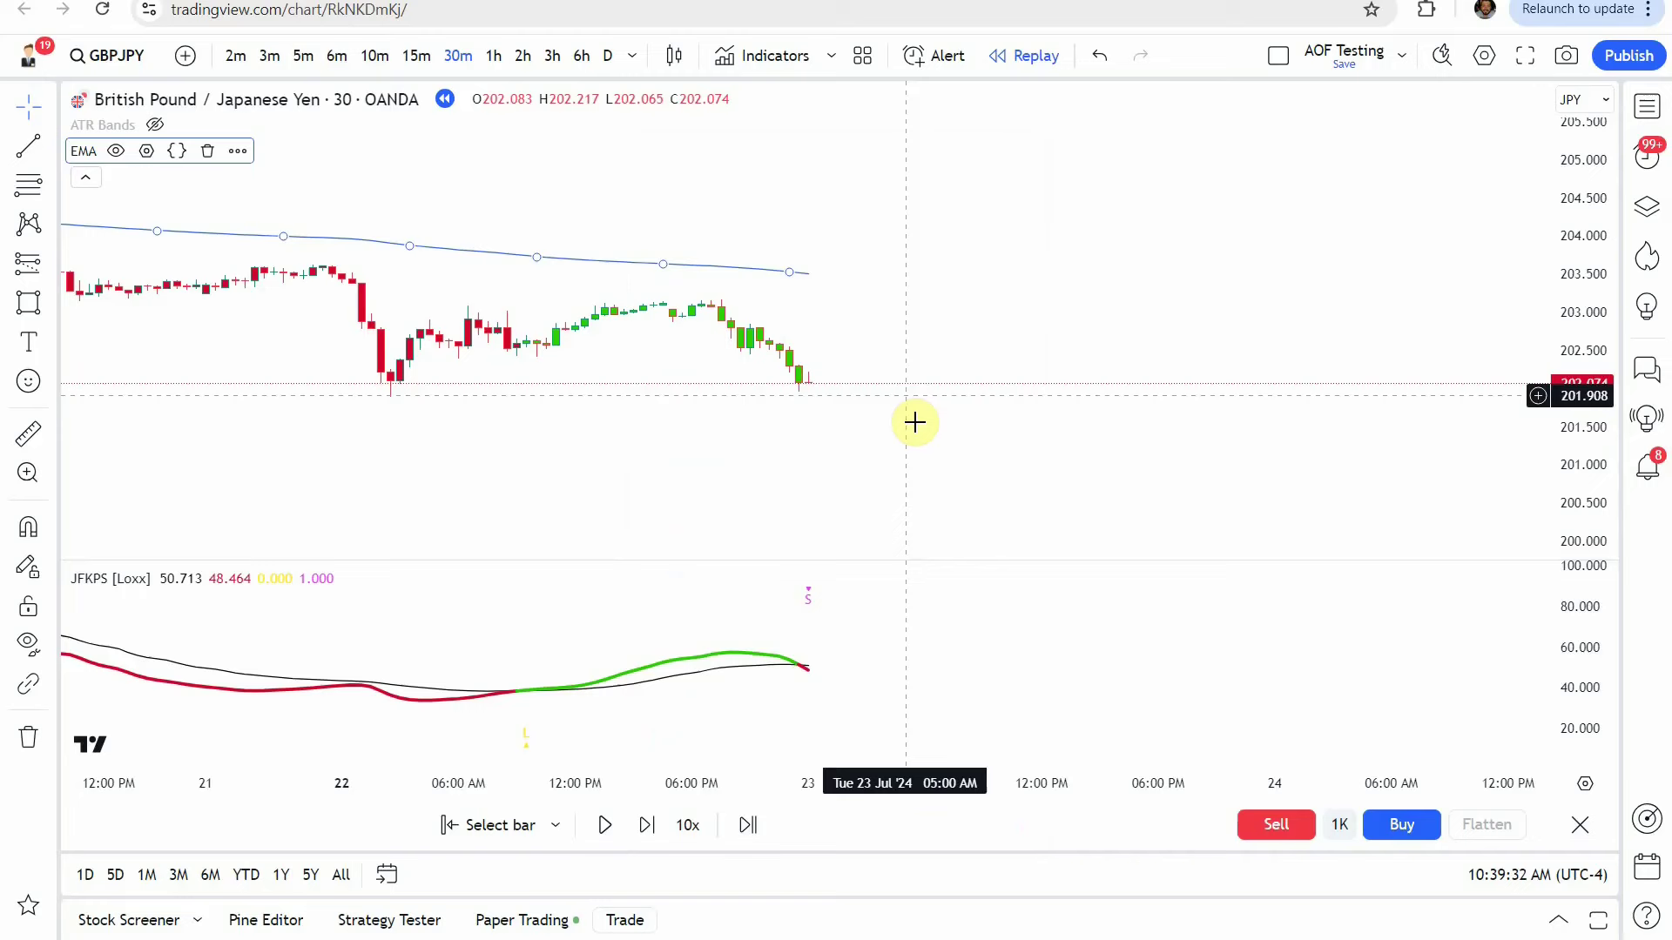
{"action": "left_click", "coordinate": [432, 96]}
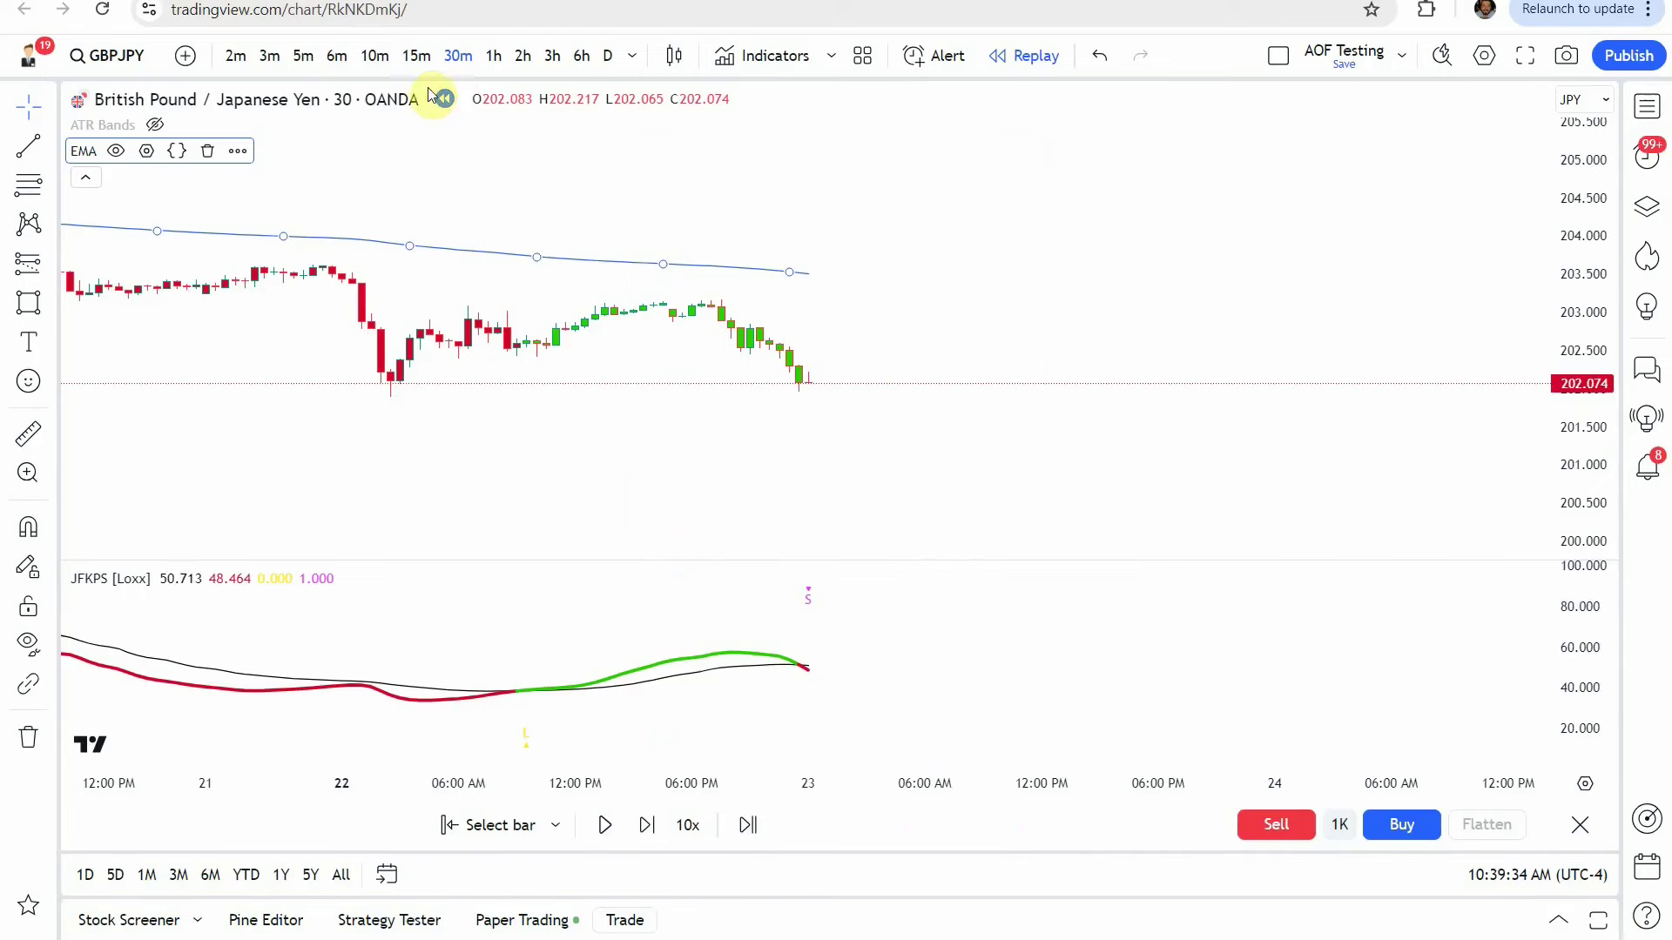
- Search the indicator library for "ATR bands" and close the library without adding anything
{"action": "left_click", "coordinate": [749, 56]}
{"action": "type", "text": "AT"}
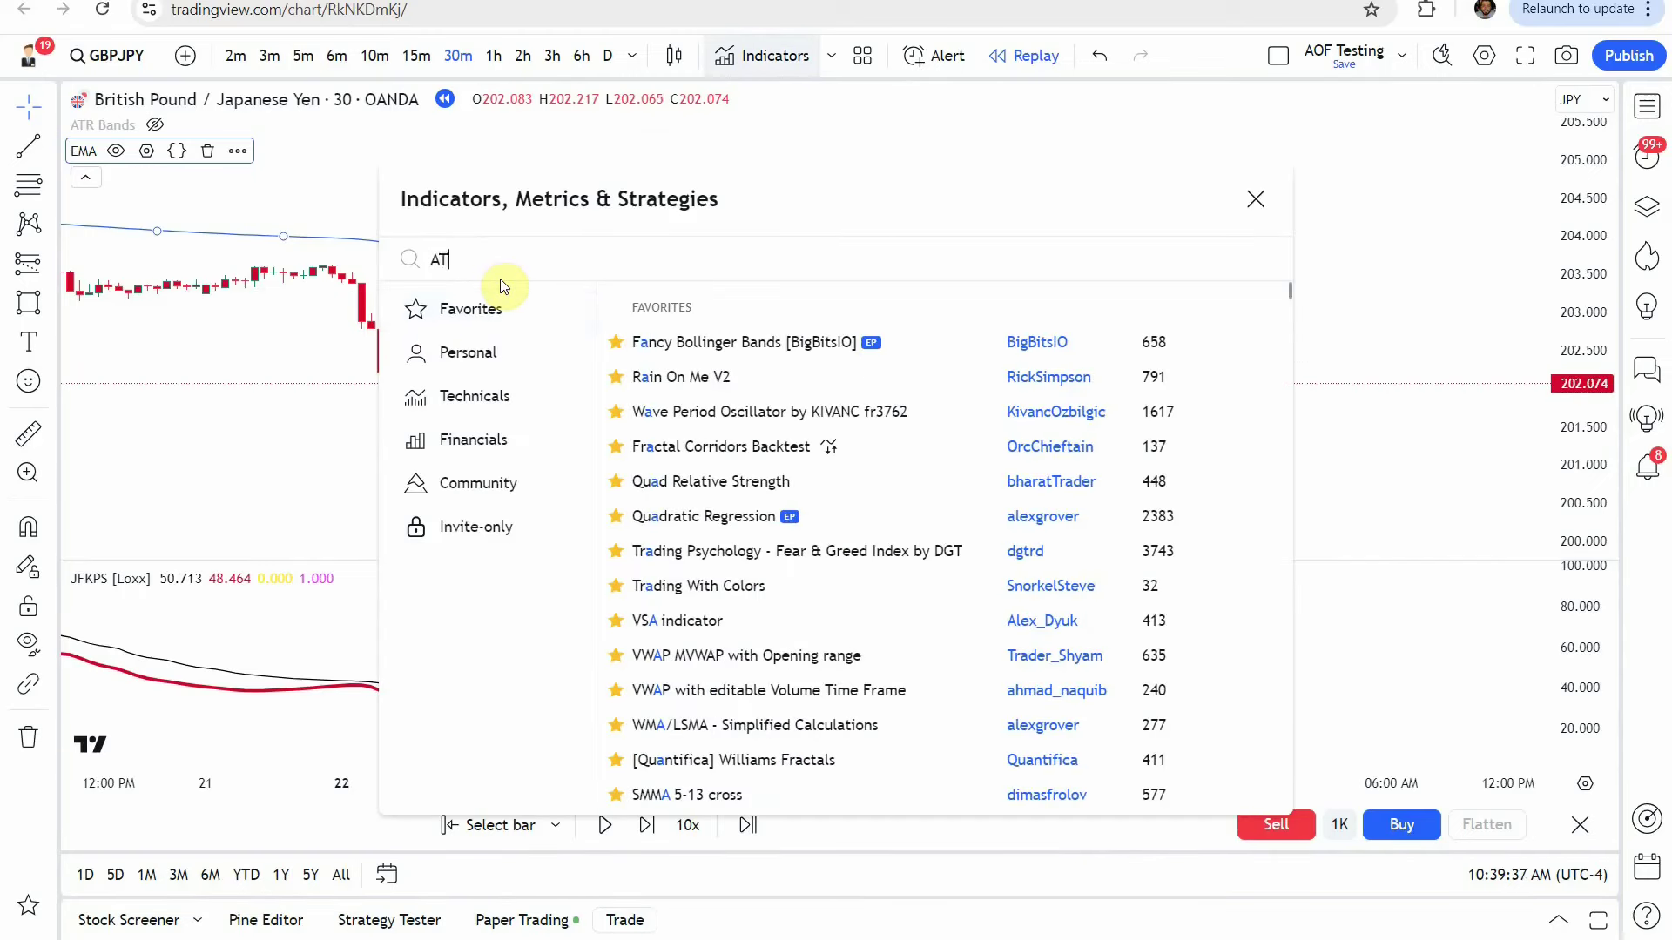
{"action": "type", "text": "R bands"}
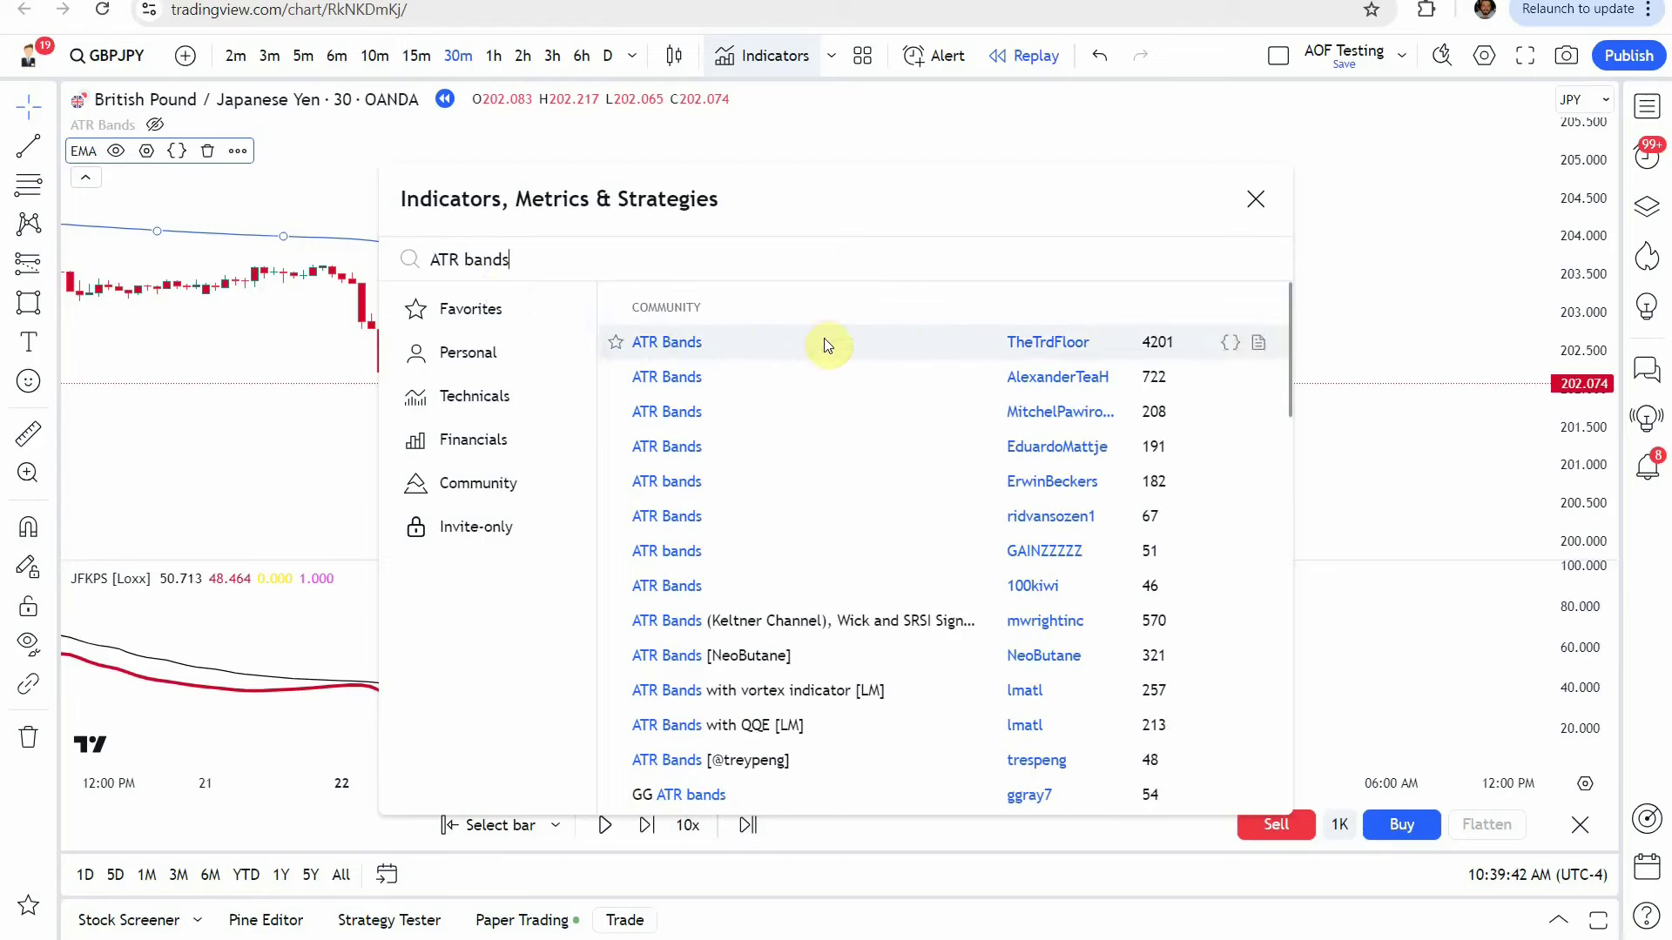
{"action": "left_click", "coordinate": [1256, 199]}
- Unhide the ATR Bands and review their period and band scale factor settings
{"action": "left_click", "coordinate": [153, 125]}
{"action": "left_click", "coordinate": [185, 124]}
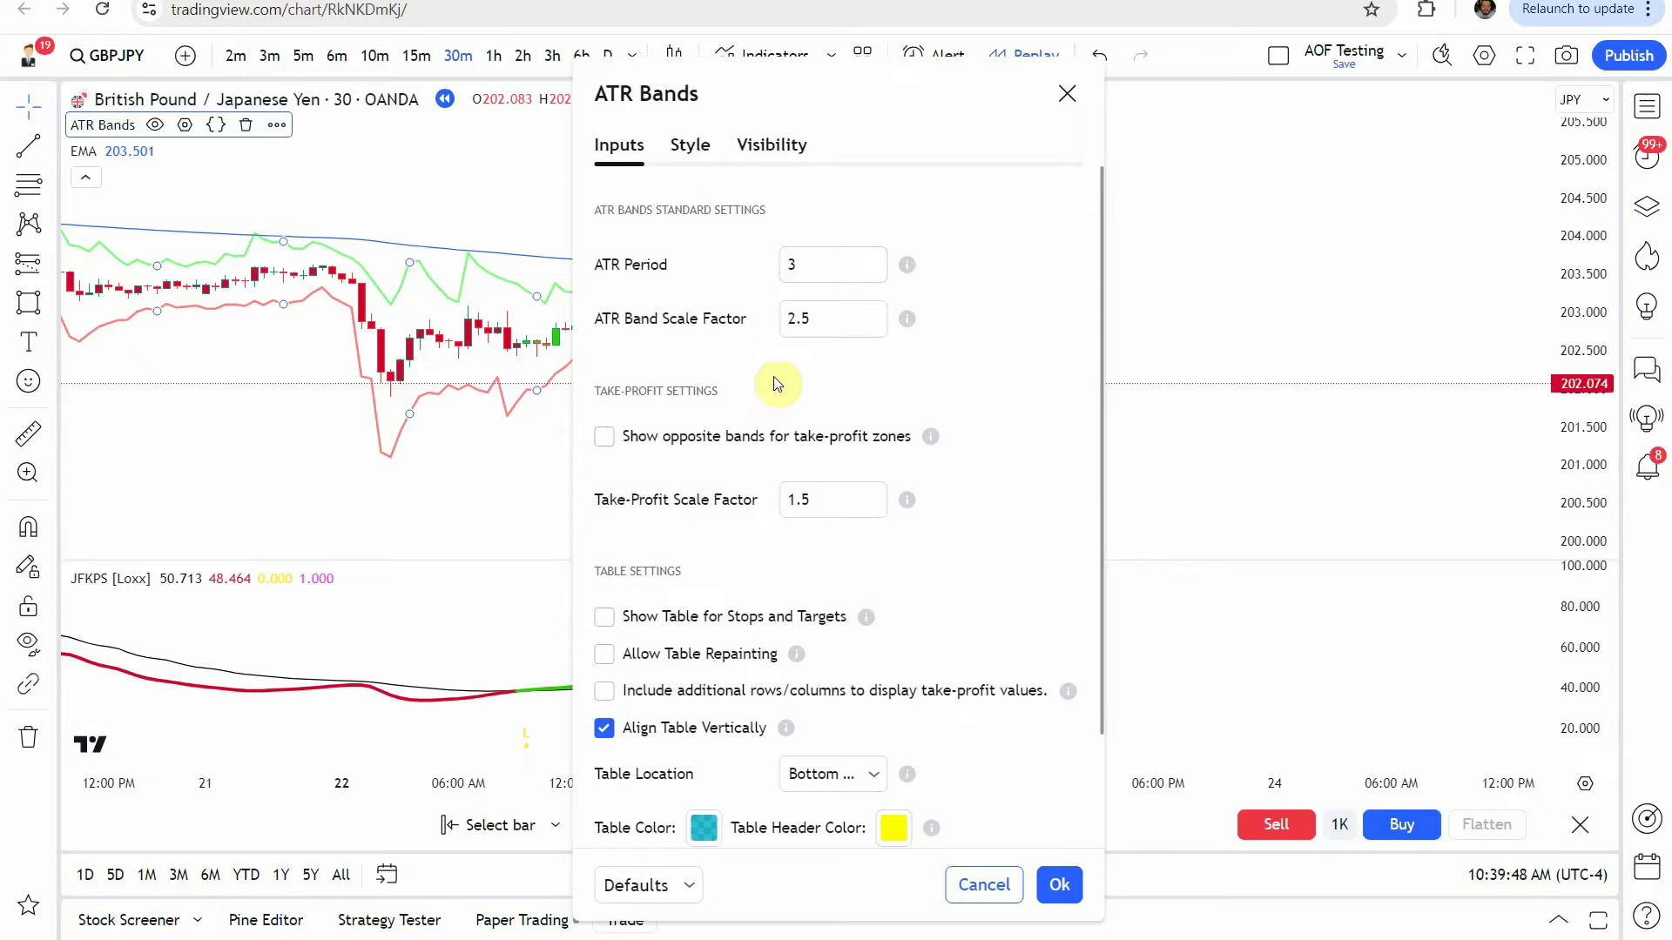
{"action": "left_click", "coordinate": [1051, 883]}
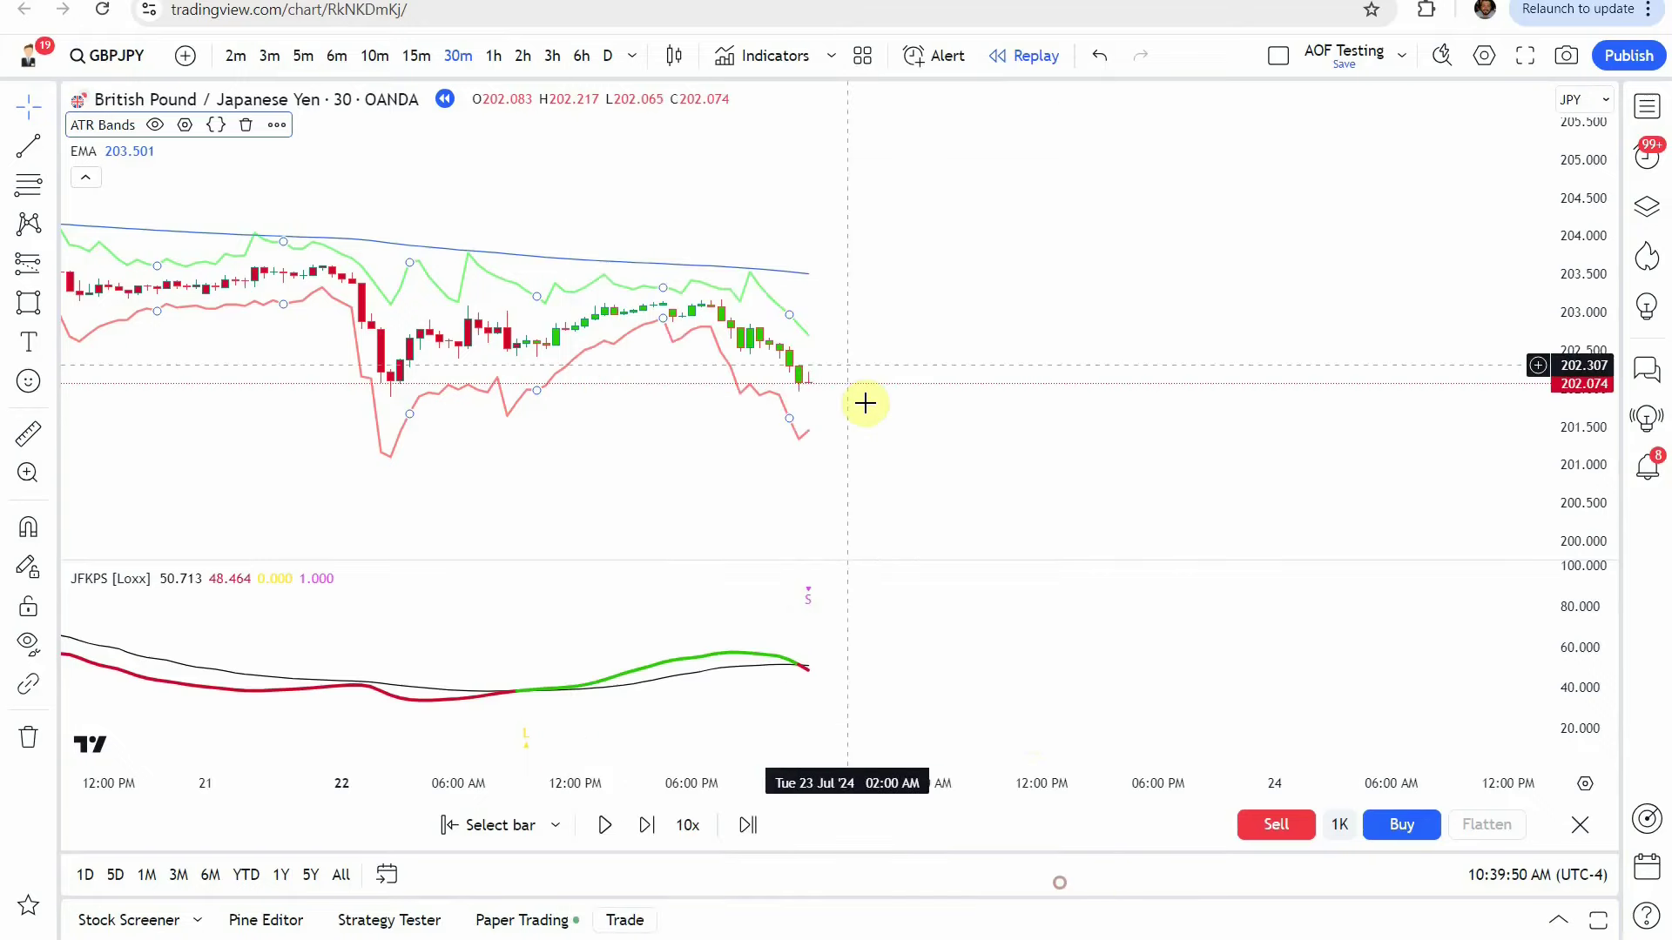
- Examine the recent price action relative to the EMA and the JFKPS line crossover with its latest sell signal
{"action": "left_click_drag", "start_coordinate": [903, 504], "coordinate": [910, 485]}
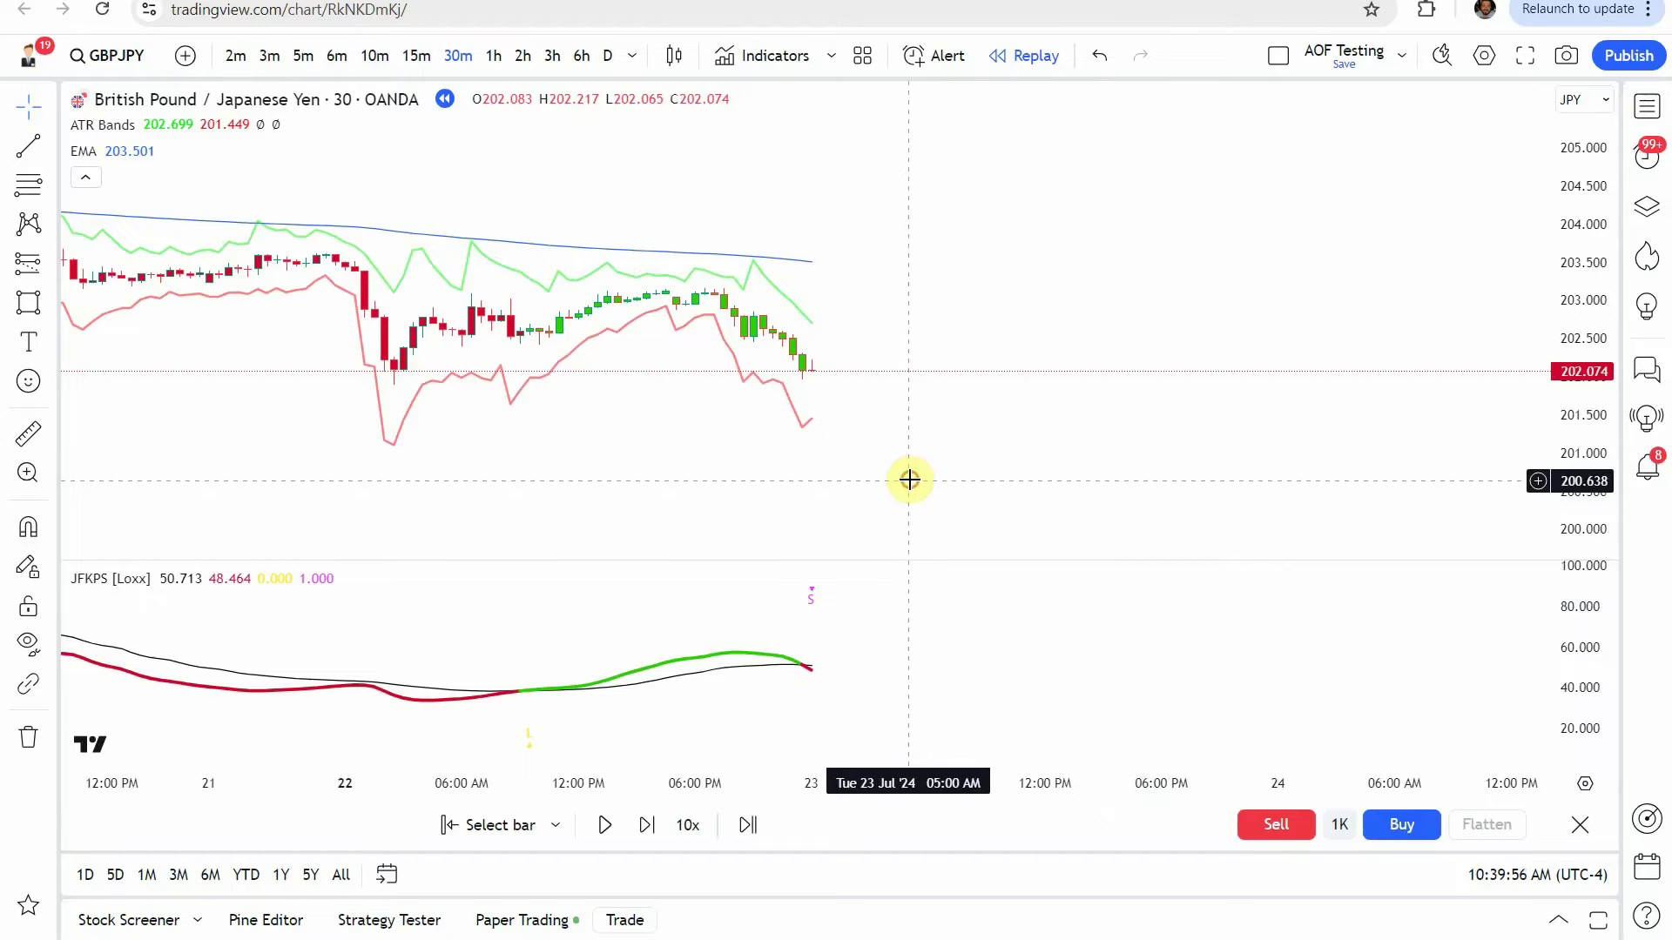
{"action": "scroll", "coordinate": [911, 483], "scroll_direction": "down", "scroll_amount": 3}
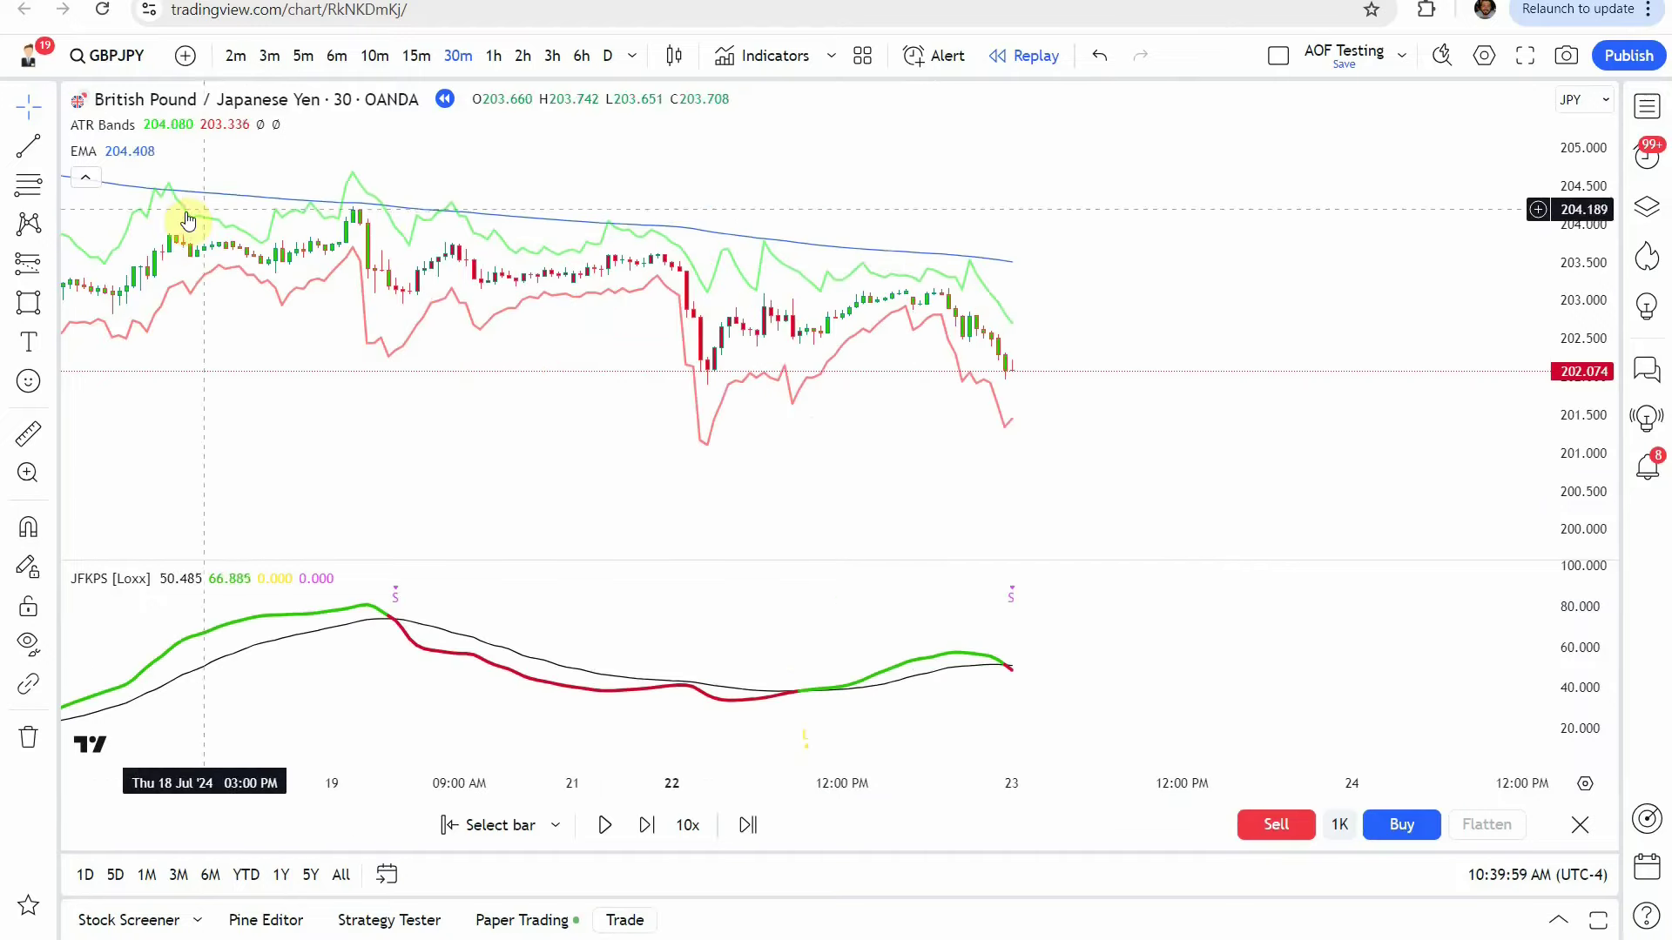
{"action": "left_click", "coordinate": [1216, 346]}
{"action": "left_click_drag", "start_coordinate": [1215, 346], "coordinate": [1019, 381]}
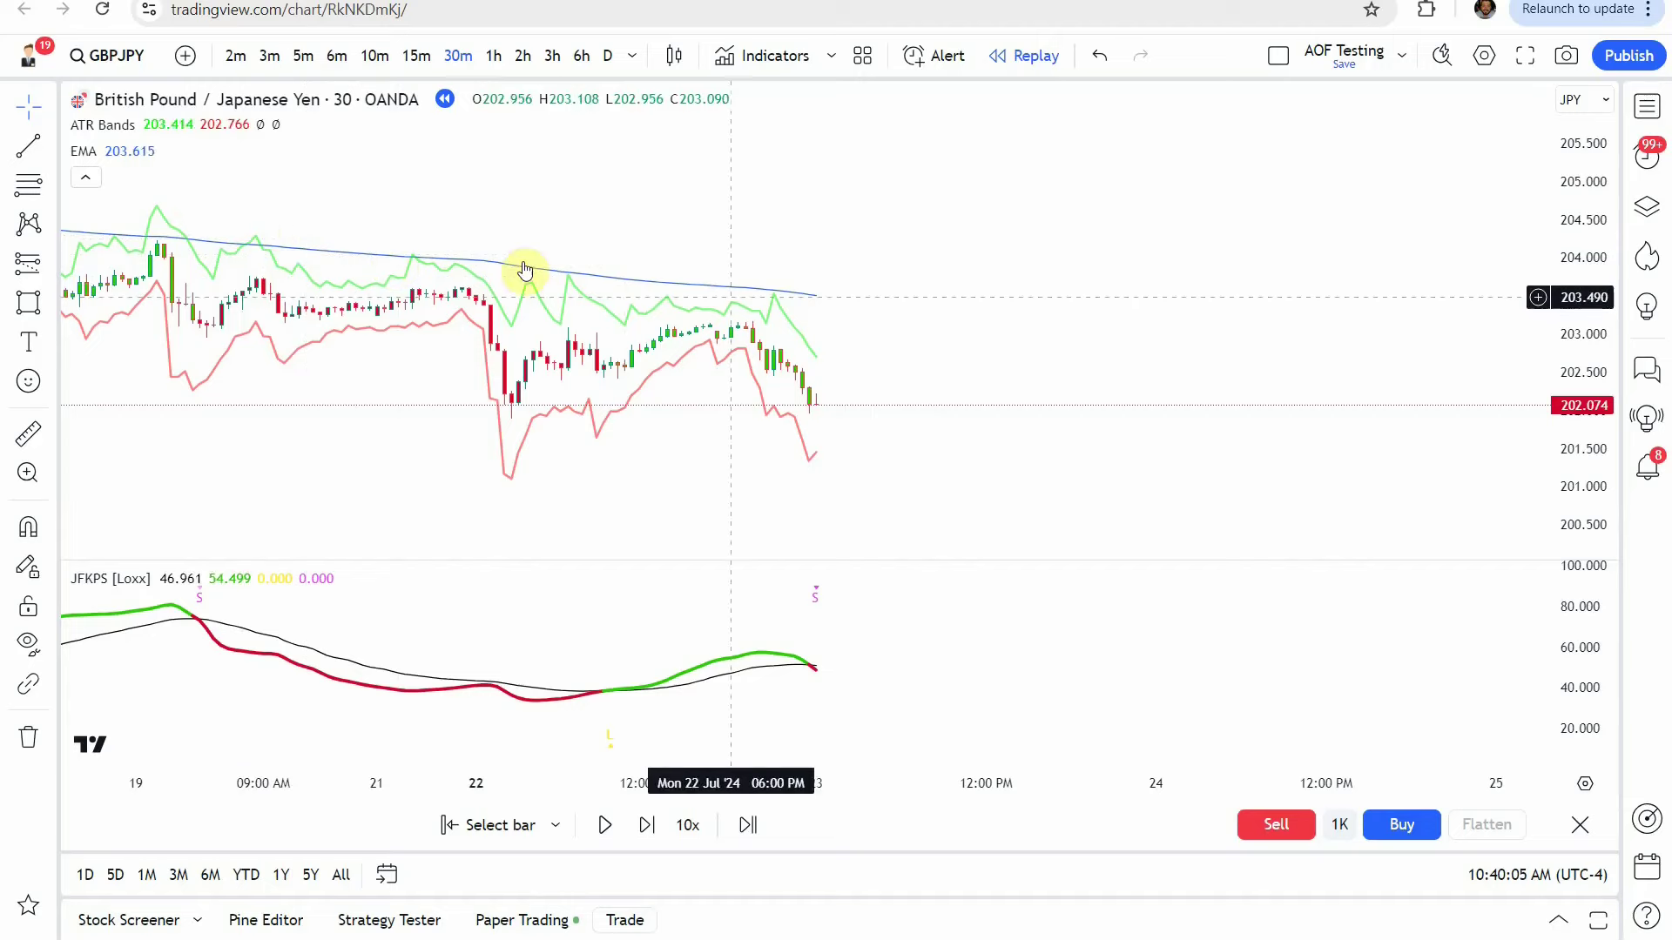
{"action": "left_click_drag", "start_coordinate": [995, 336], "coordinate": [989, 306]}
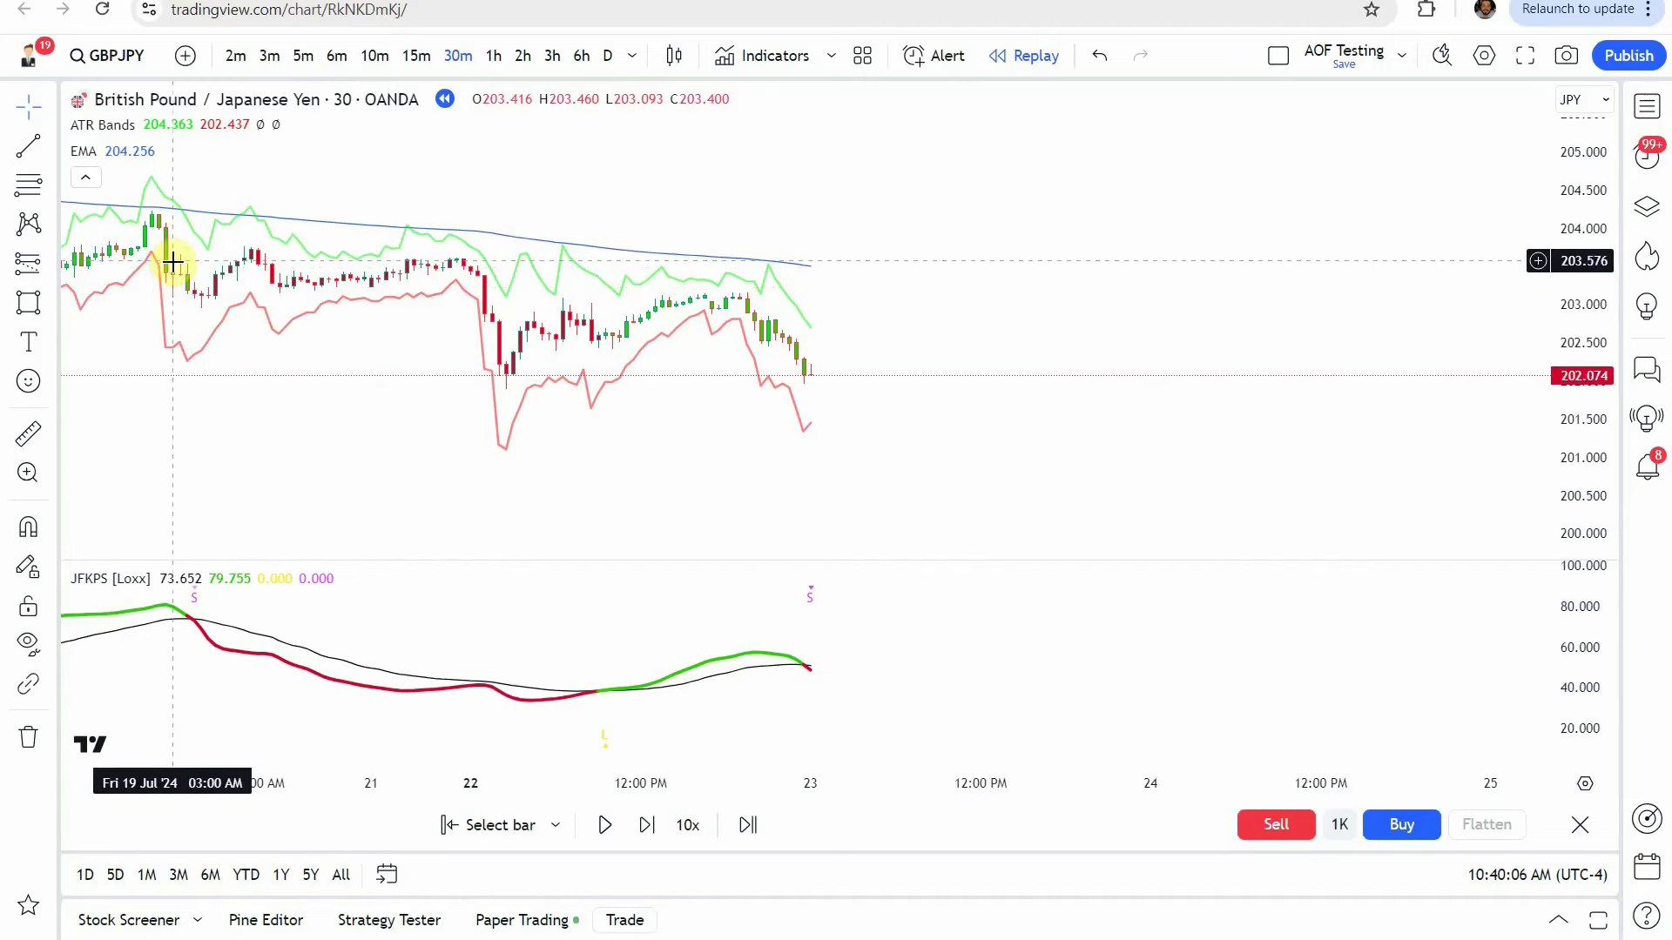
{"action": "left_click_drag", "start_coordinate": [967, 473], "coordinate": [970, 485]}
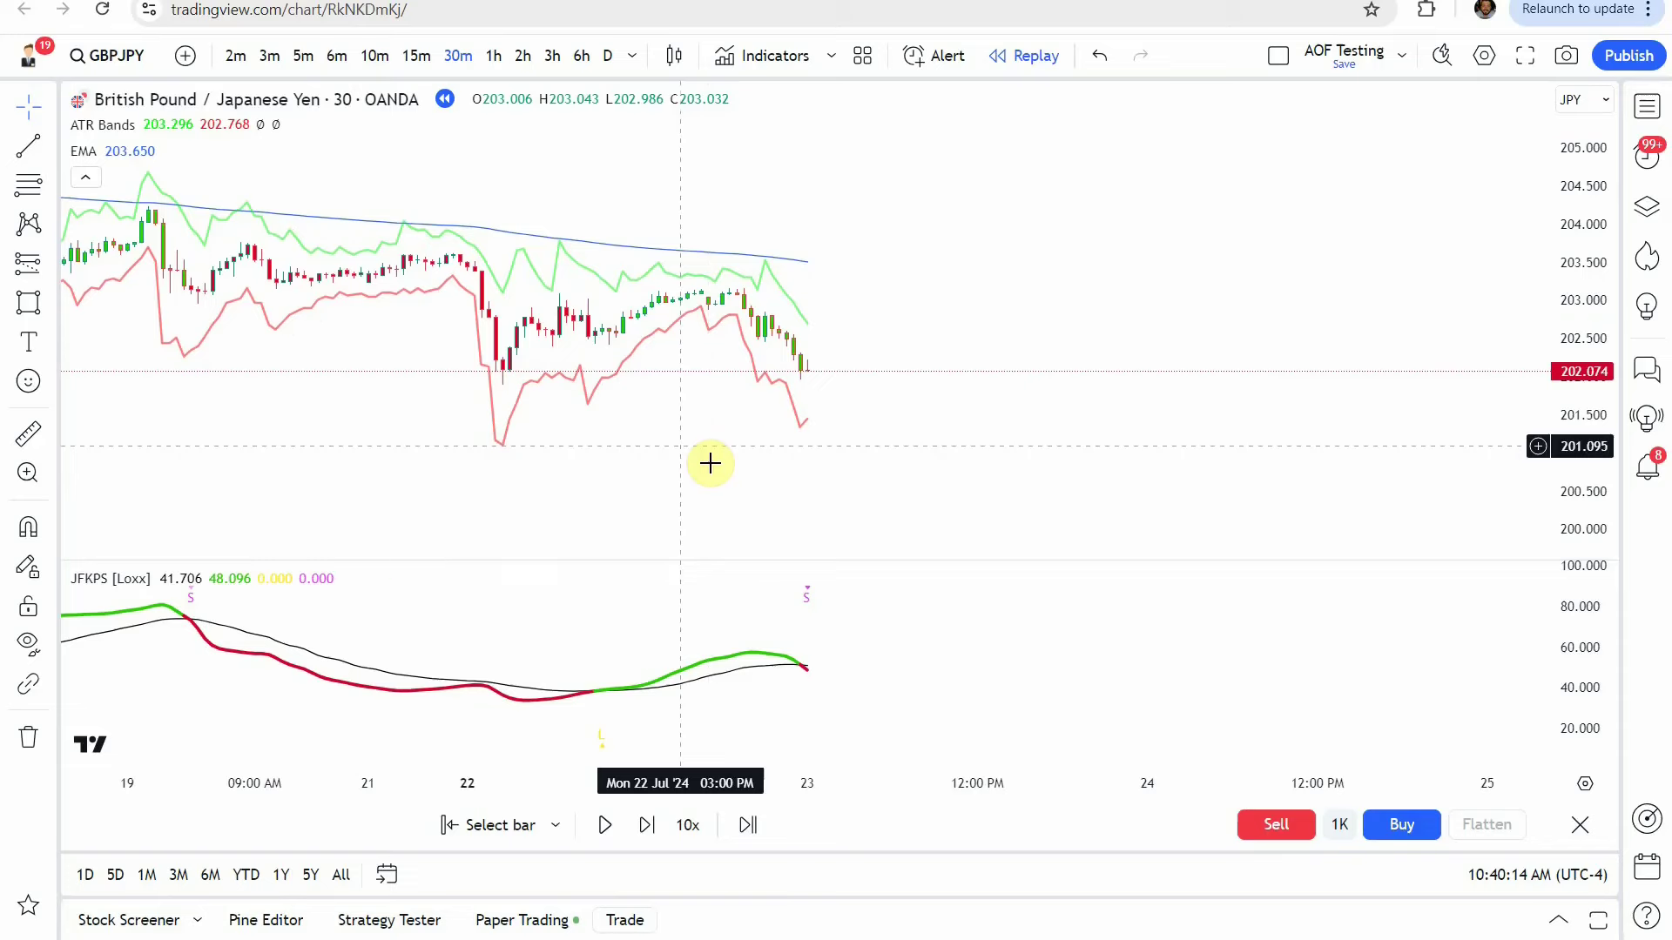
{"action": "scroll", "coordinate": [591, 464], "scroll_direction": "up", "scroll_amount": 3}
{"action": "scroll", "coordinate": [629, 444], "scroll_direction": "up", "scroll_amount": 1}
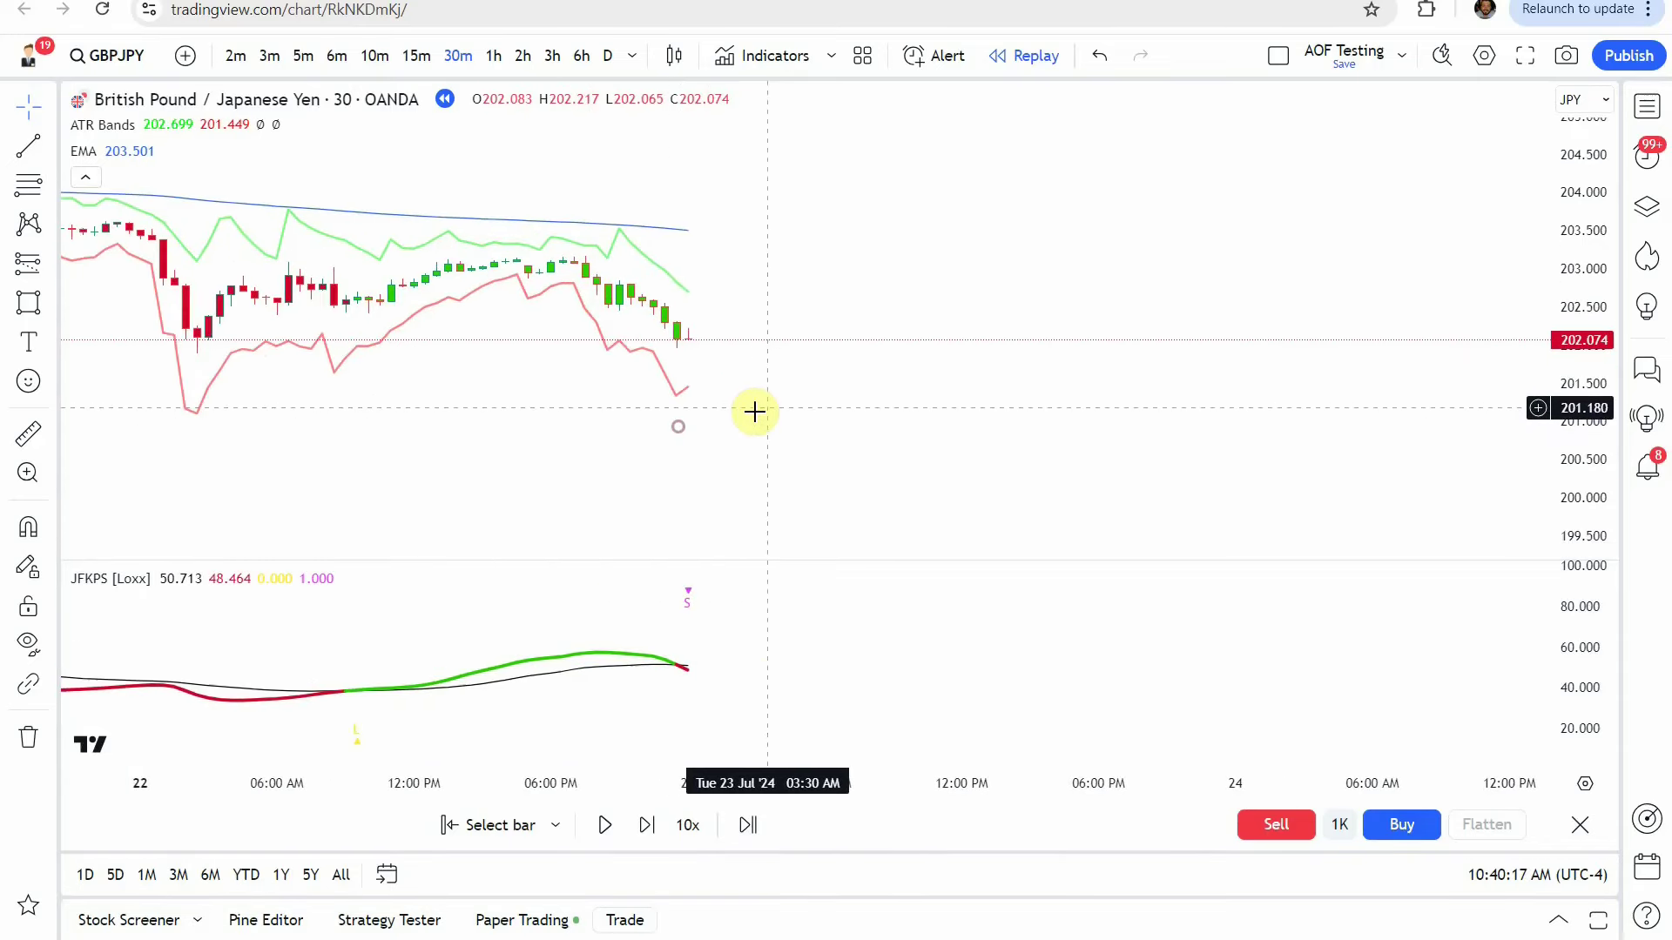
{"action": "left_click_drag", "start_coordinate": [754, 410], "coordinate": [796, 411]}
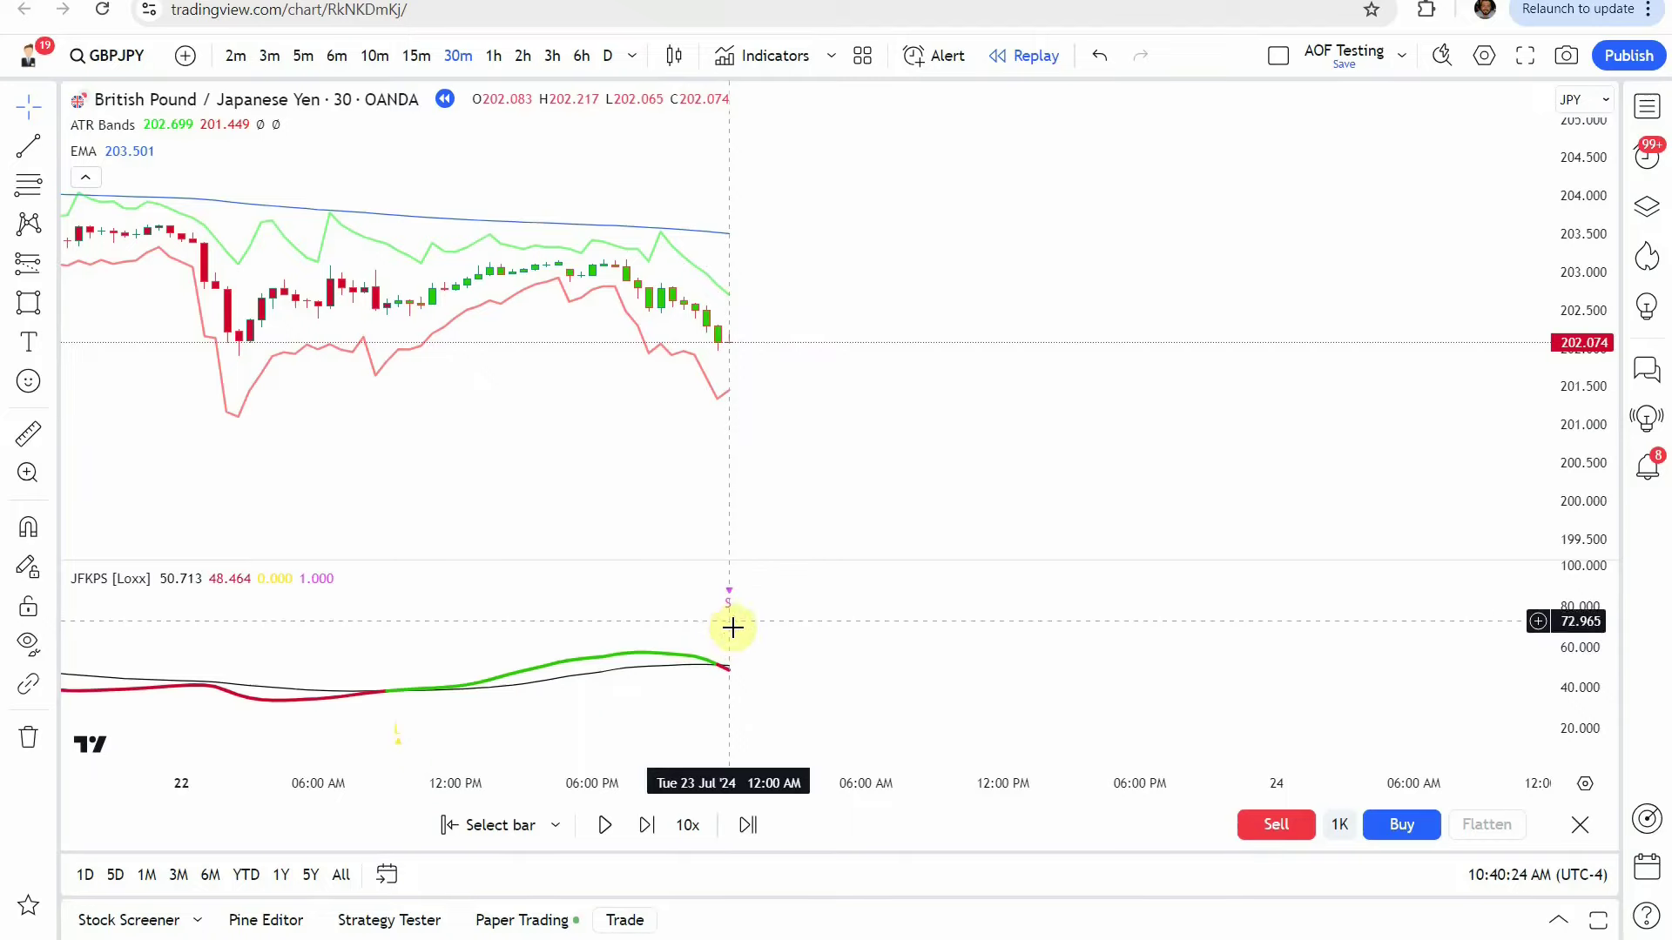
{"action": "left_click_drag", "start_coordinate": [780, 441], "coordinate": [805, 414]}
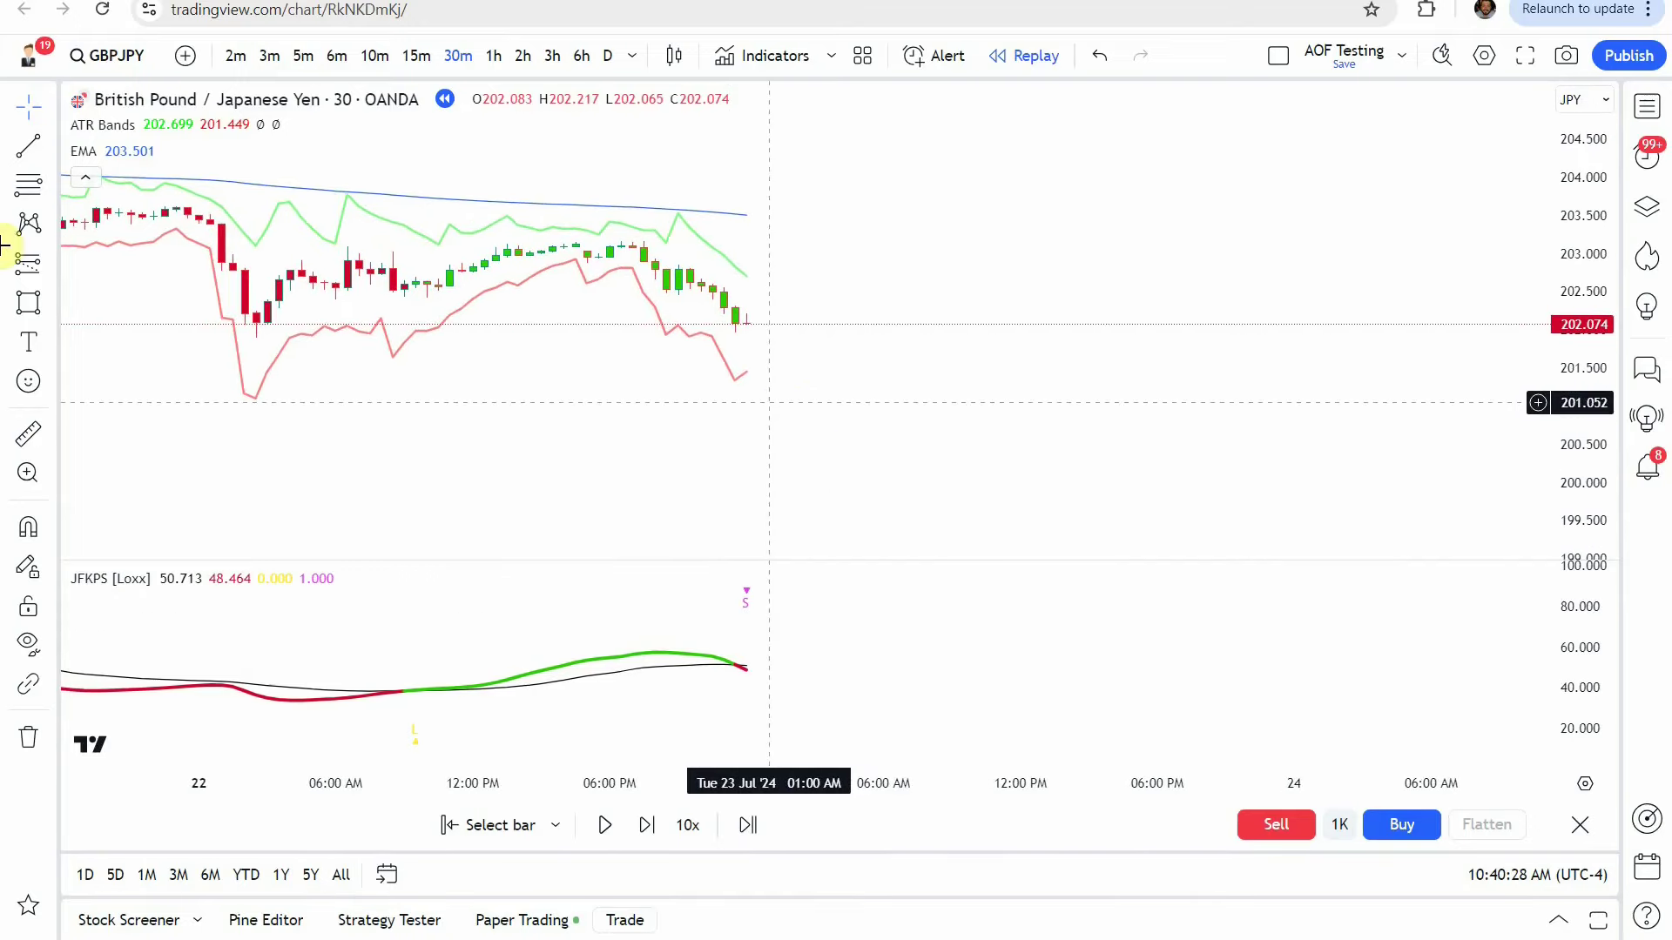
- Draw a short position at the latest candle with entry at about 202.136, stop at about 202.720 and target at about 201.437
{"action": "left_click", "coordinate": [50, 264]}
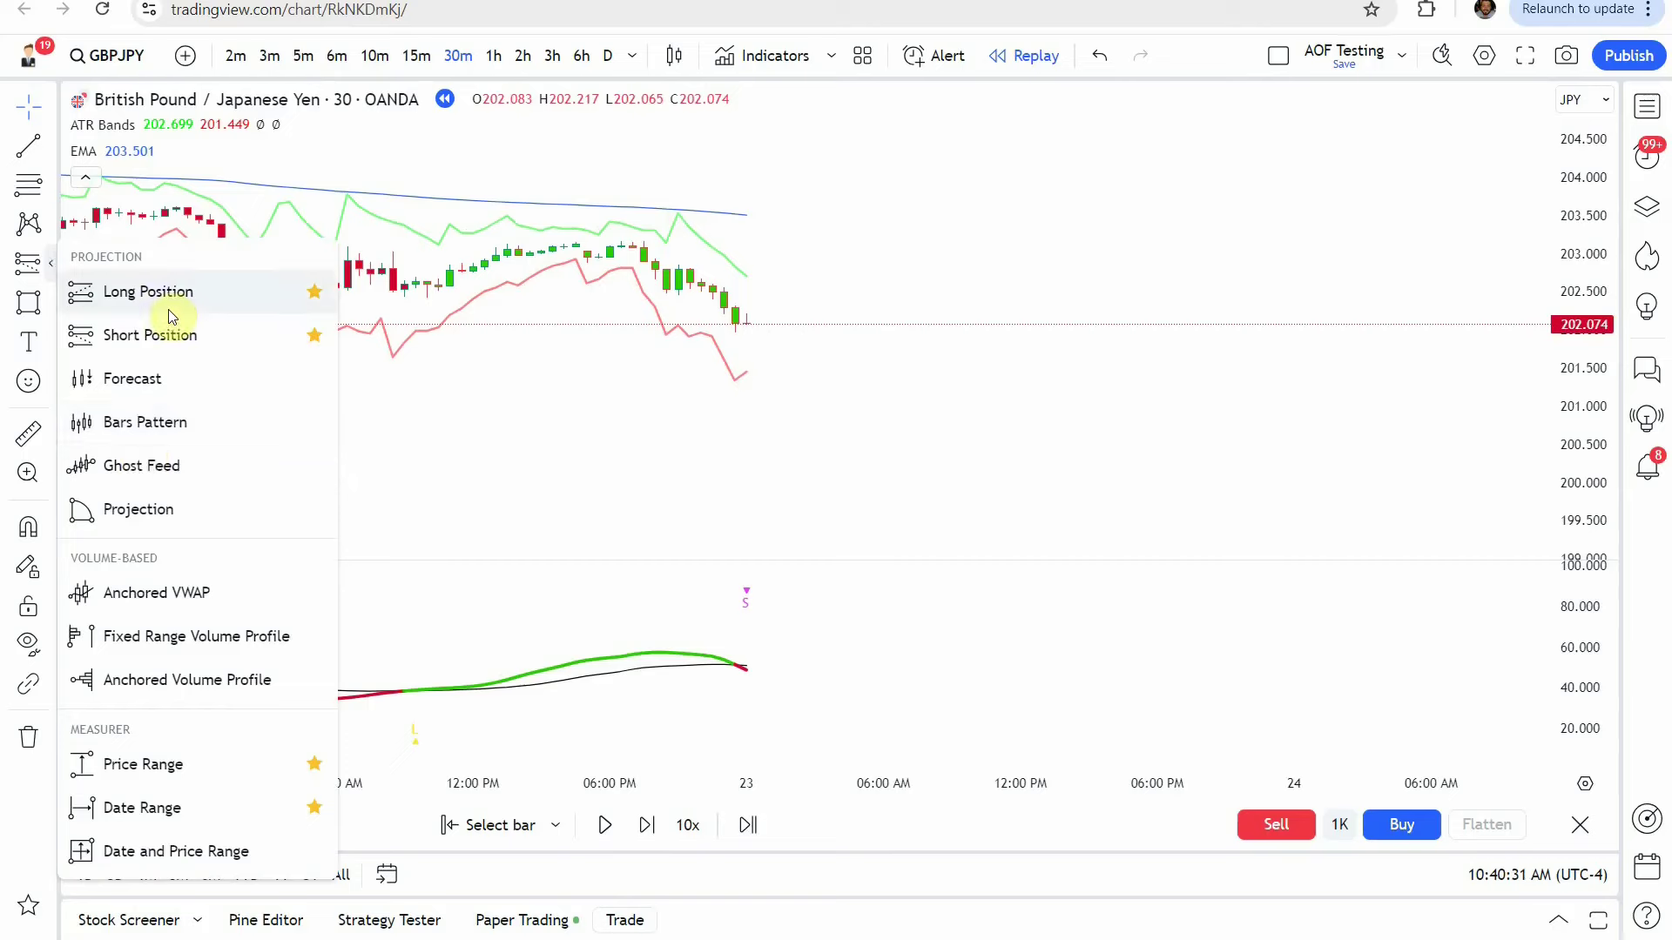
{"action": "left_click", "coordinate": [116, 333]}
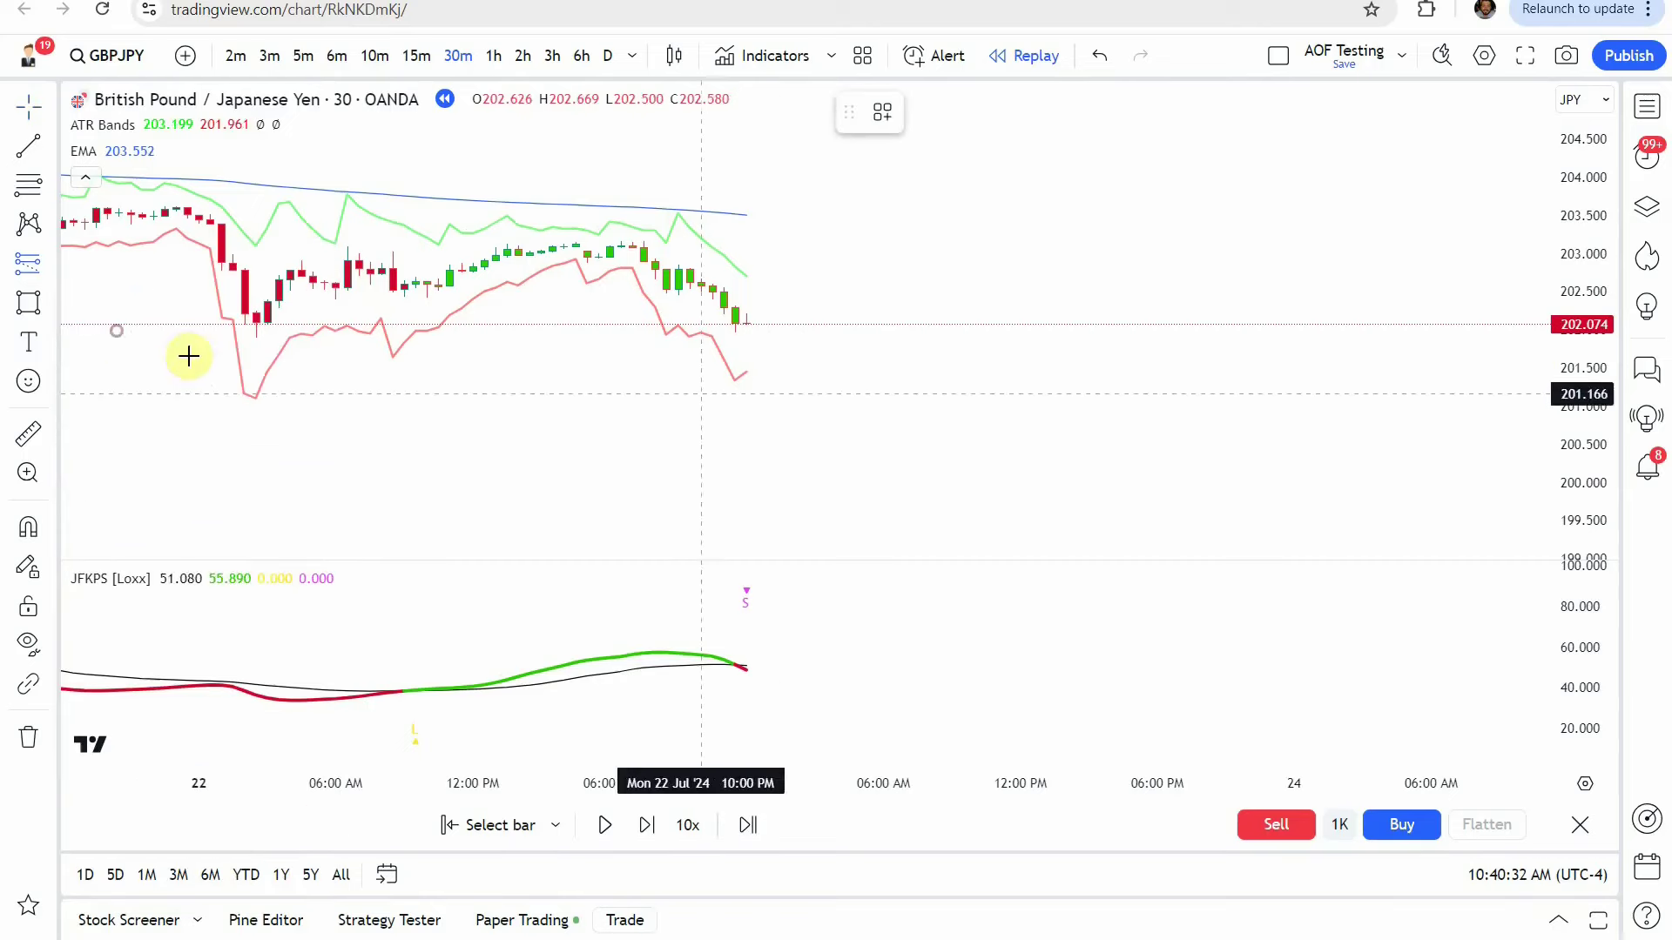
{"action": "left_click", "coordinate": [748, 317]}
{"action": "left_click_drag", "start_coordinate": [760, 298], "coordinate": [758, 273]}
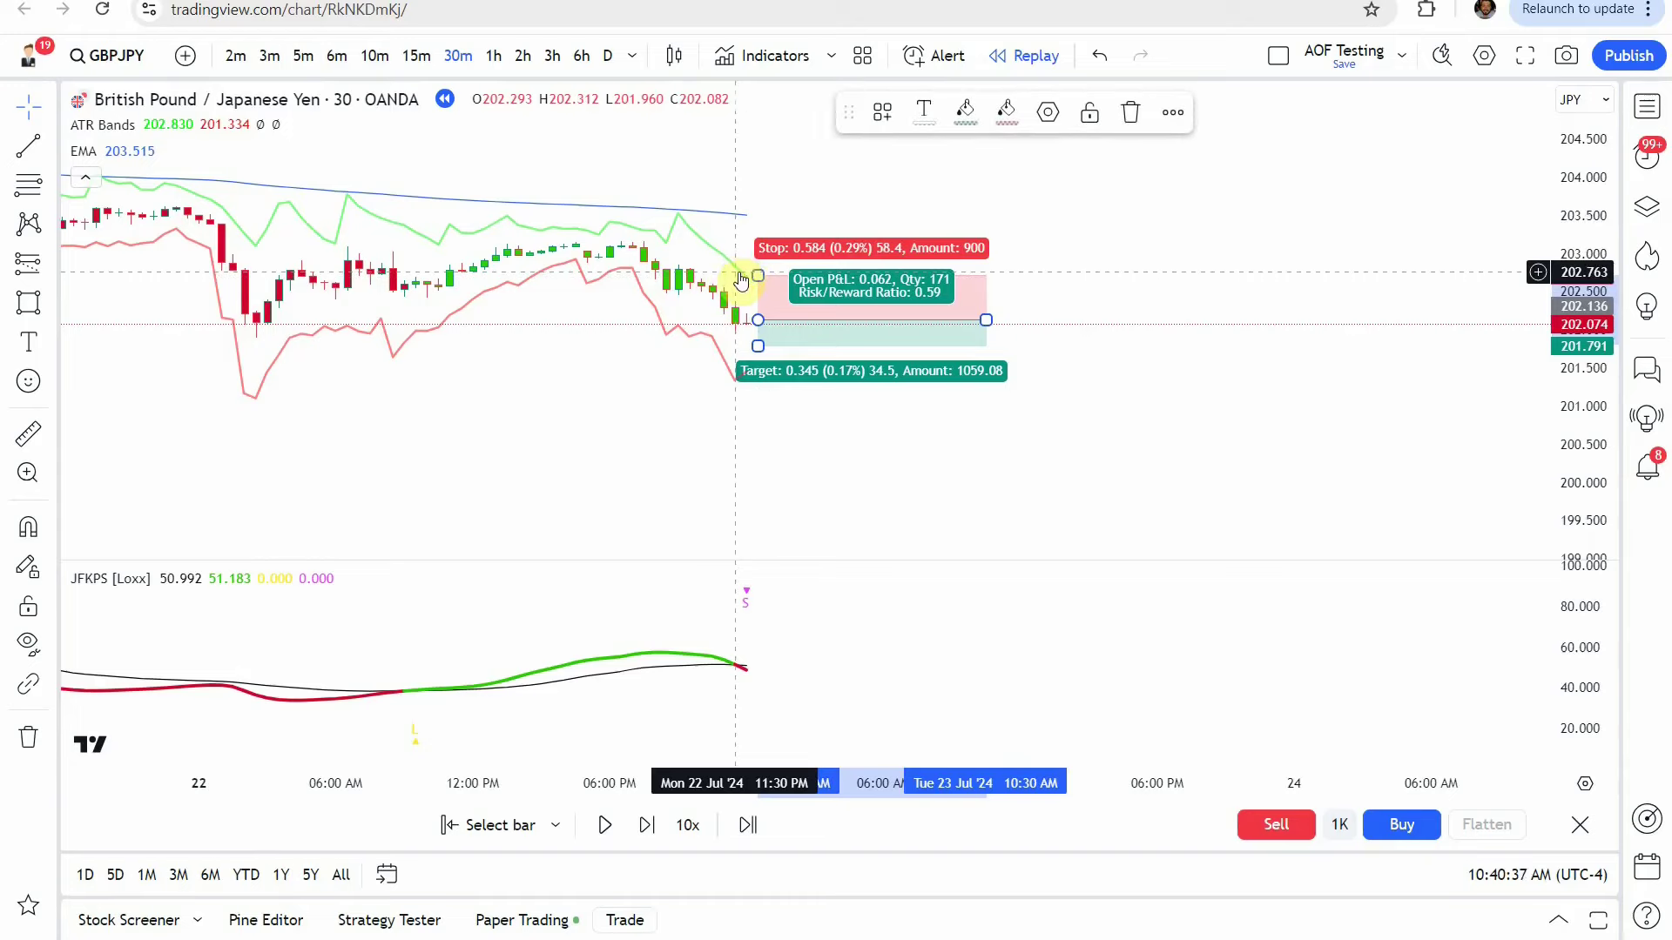
{"action": "left_click_drag", "start_coordinate": [757, 346], "coordinate": [764, 373]}
{"action": "left_click", "coordinate": [731, 394]}
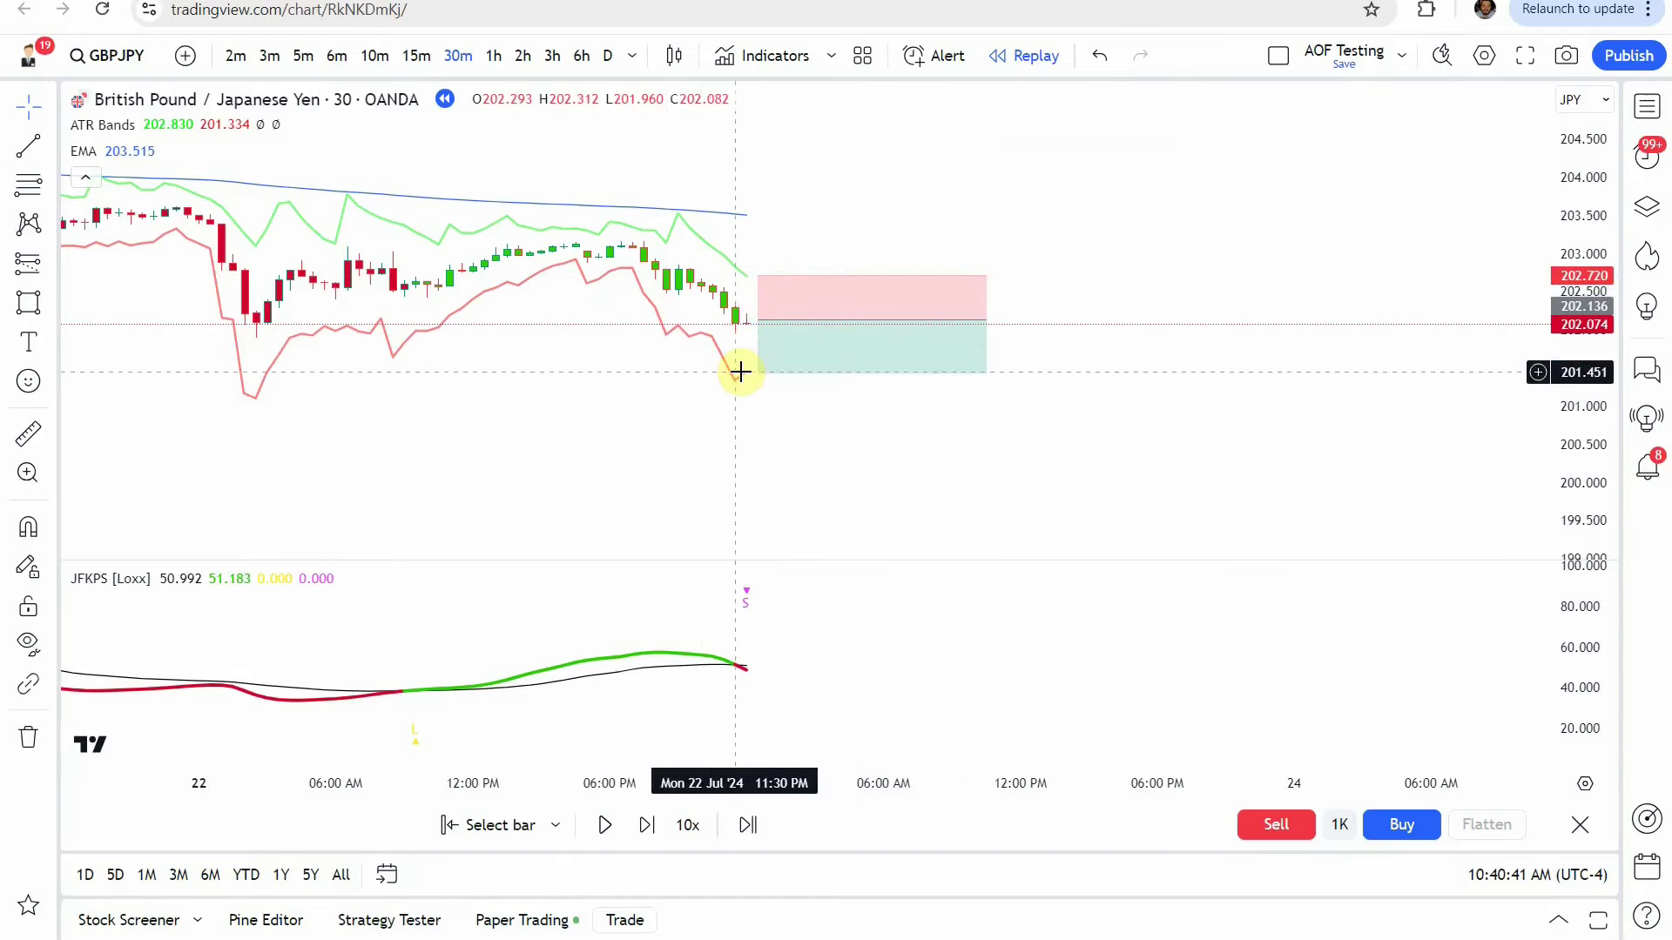
- Fine-tune the short position's target to 201.466 and its stop to 202.720
{"action": "left_click", "coordinate": [763, 376]}
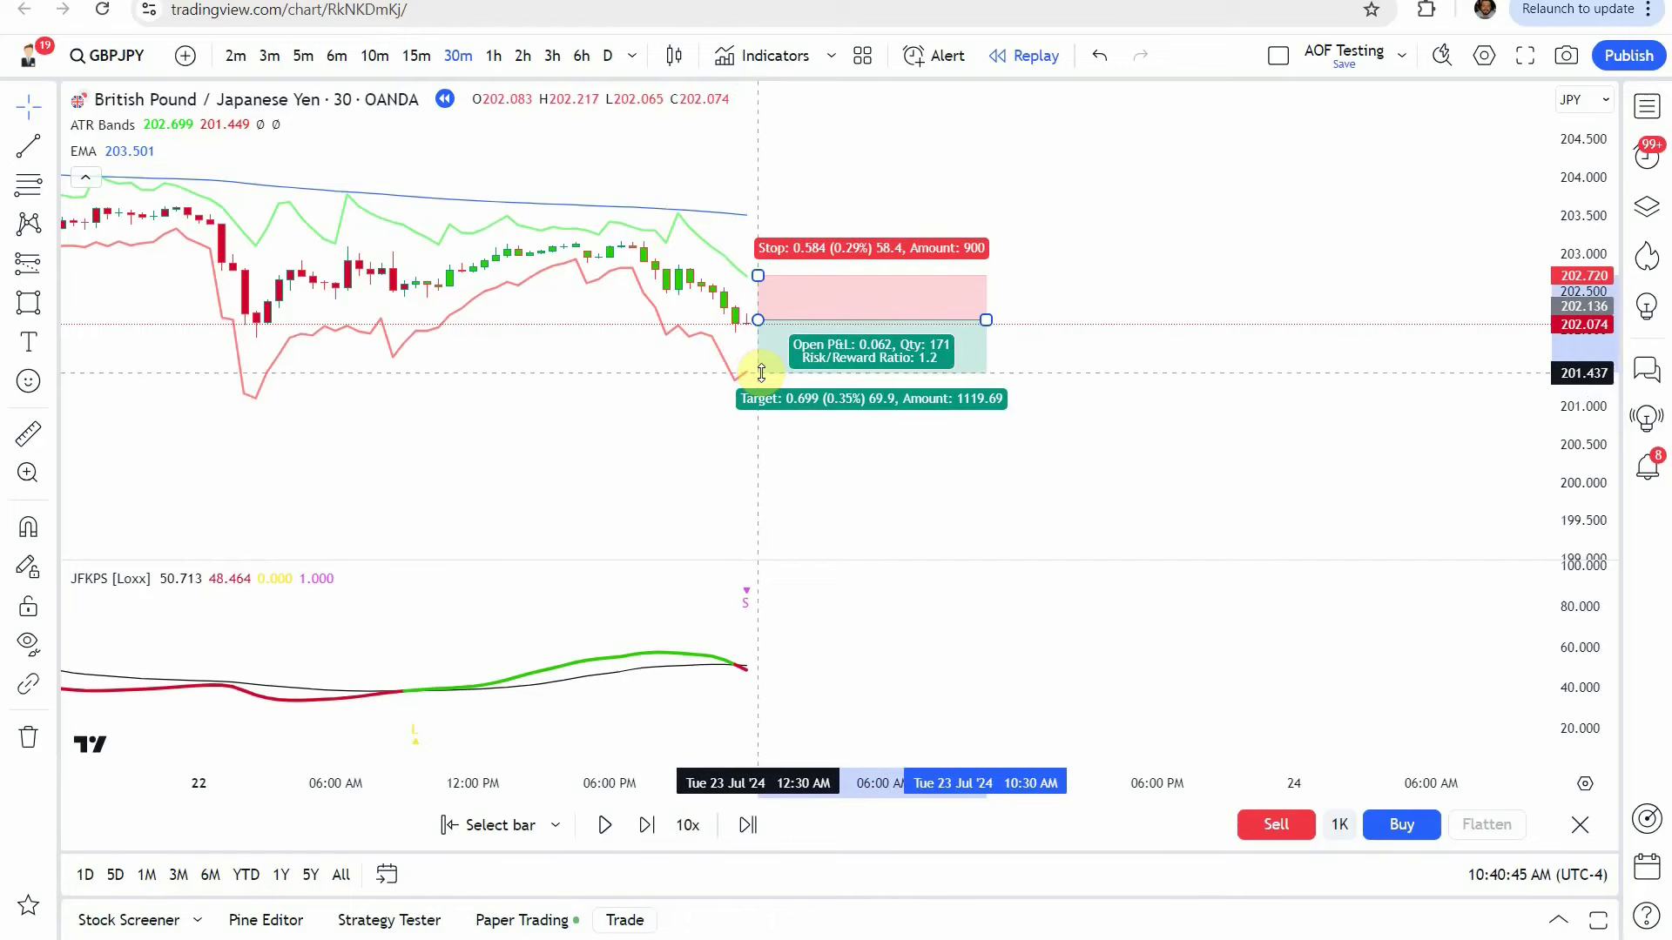
{"action": "left_click_drag", "start_coordinate": [761, 374], "coordinate": [761, 371]}
{"action": "left_click", "coordinate": [756, 274]}
{"action": "left_click_drag", "start_coordinate": [756, 277], "coordinate": [763, 276]}
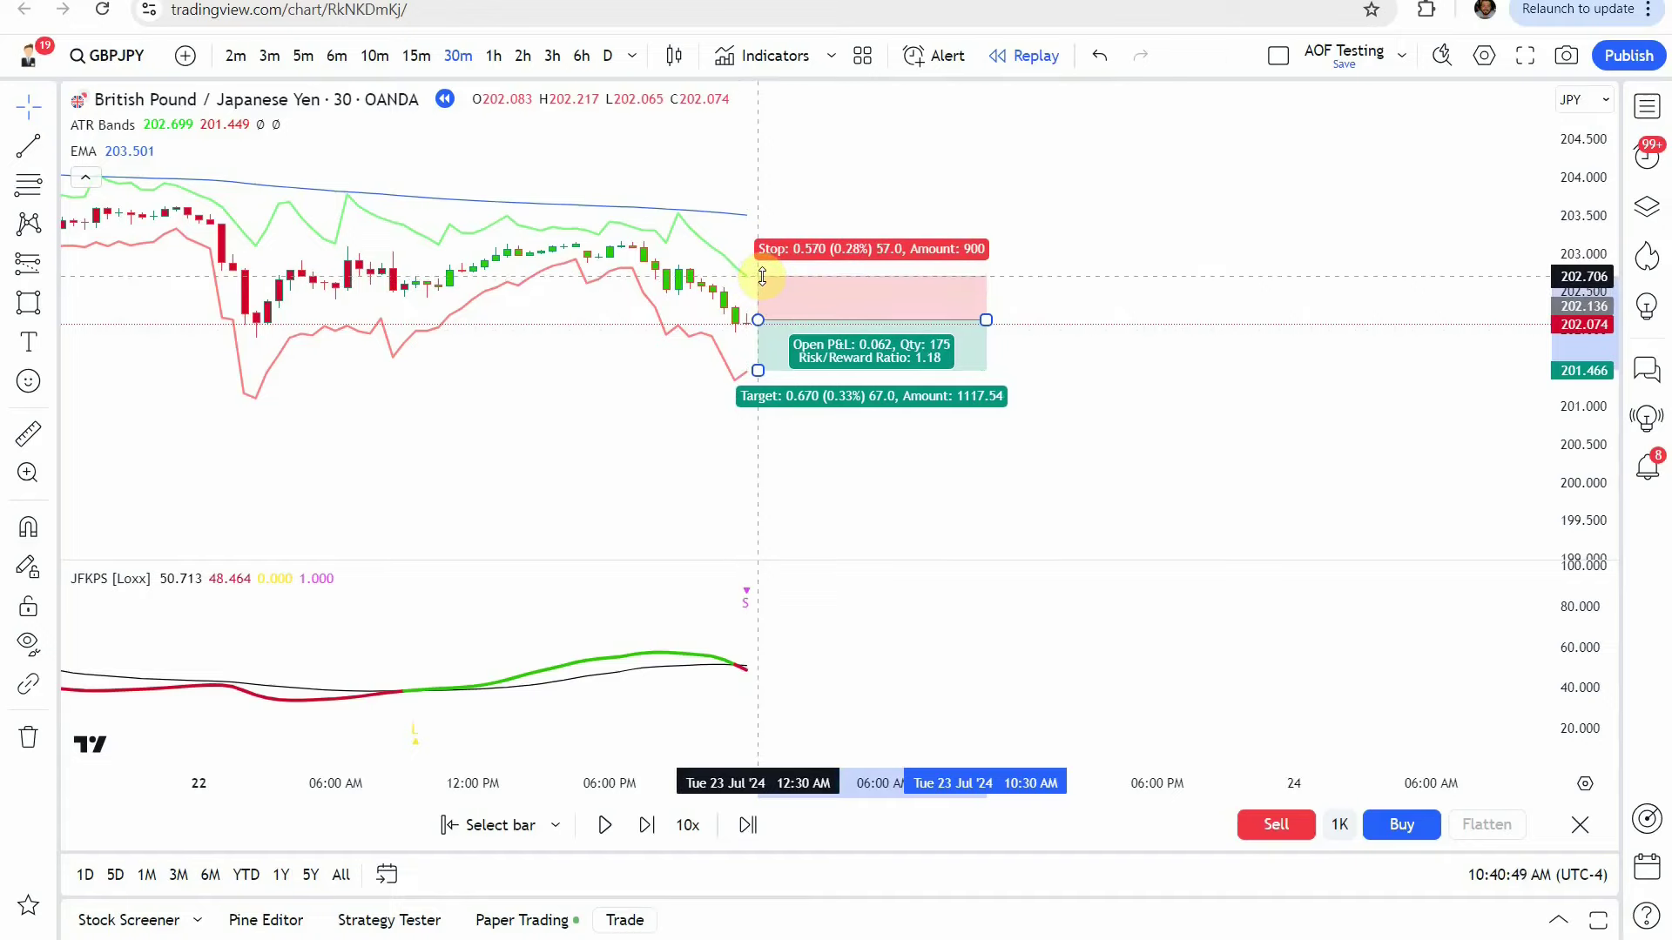
{"action": "left_click_drag", "start_coordinate": [762, 278], "coordinate": [758, 277]}
{"action": "left_click", "coordinate": [746, 444]}
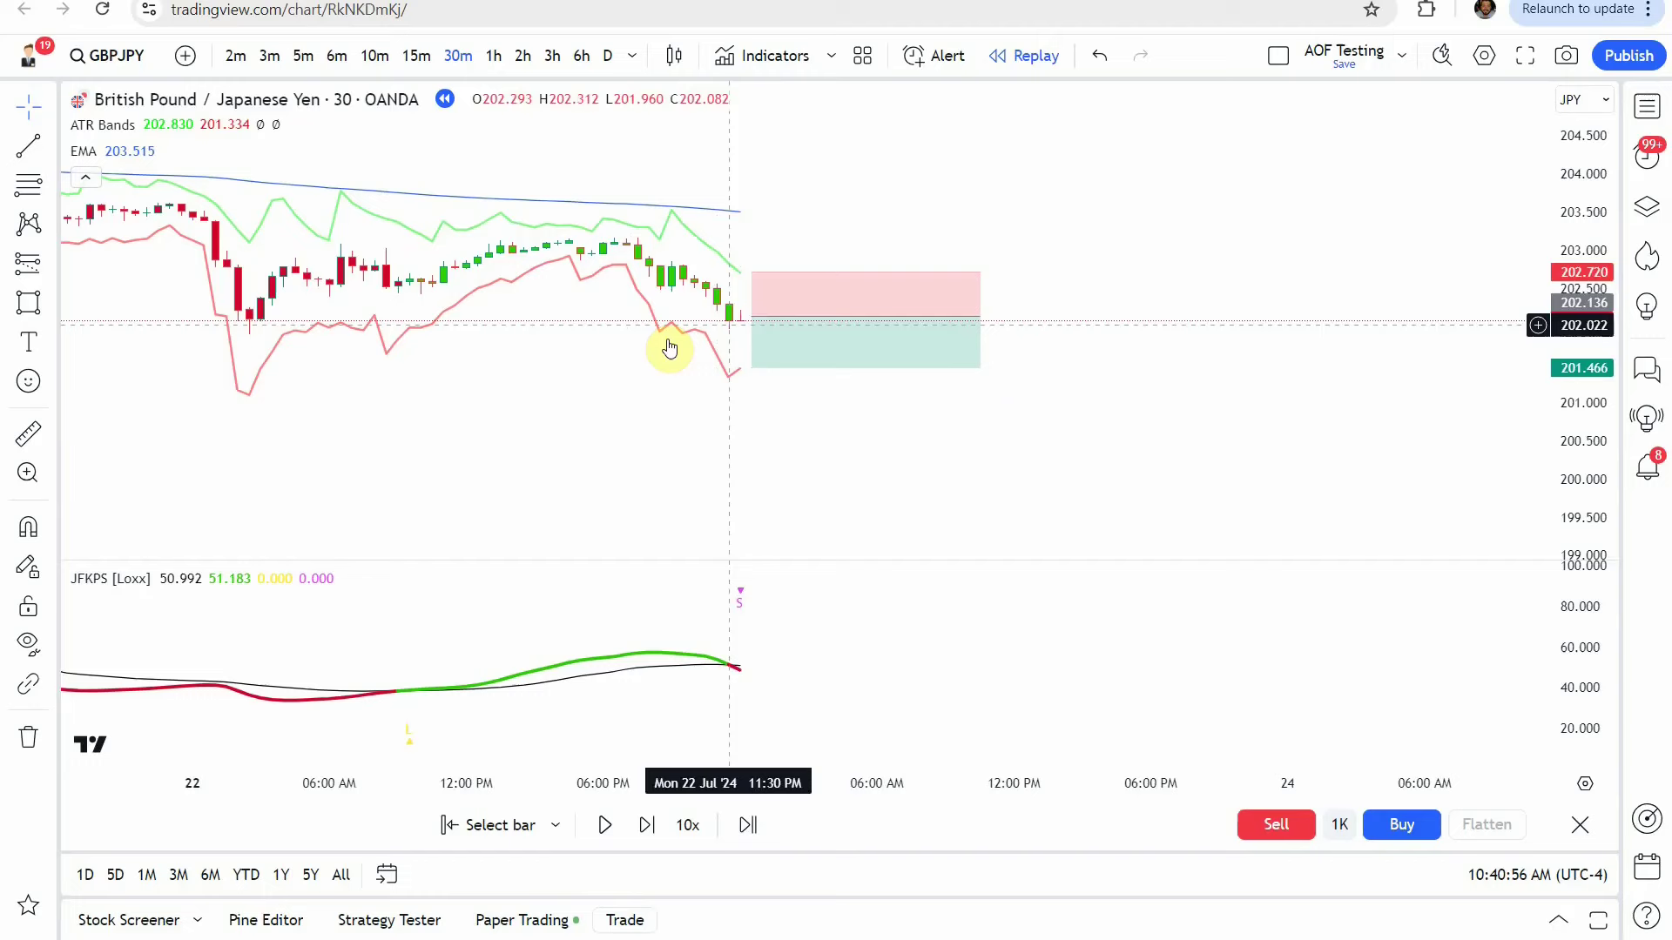
{"action": "left_click", "coordinate": [792, 340]}
{"action": "left_click", "coordinate": [705, 455]}
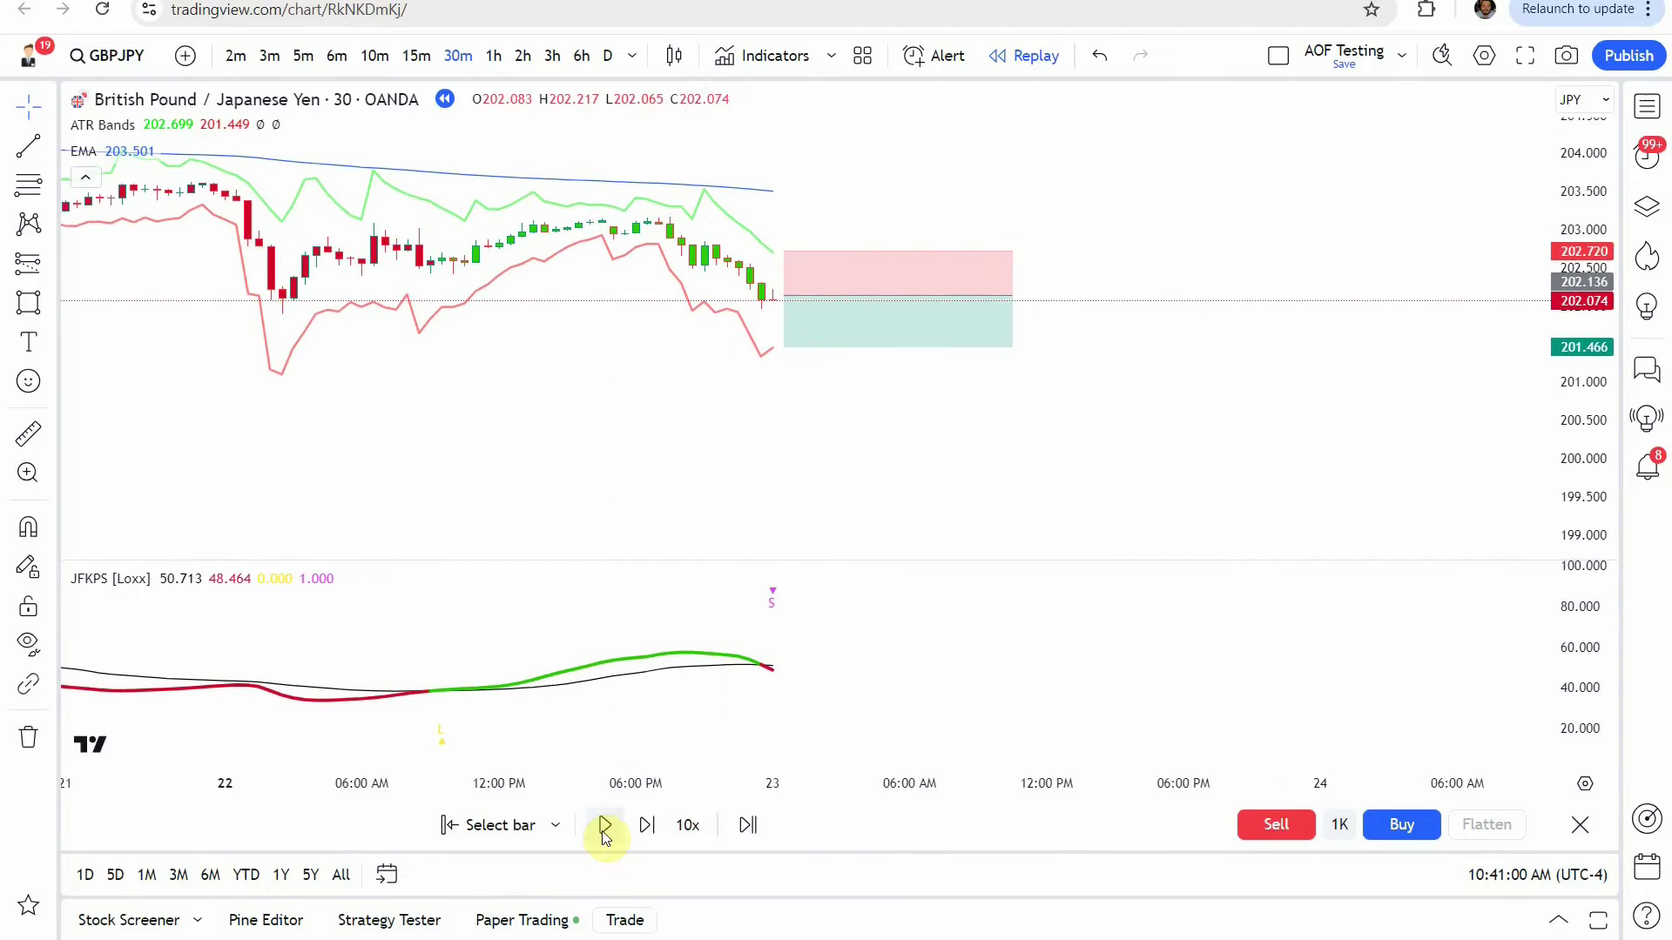
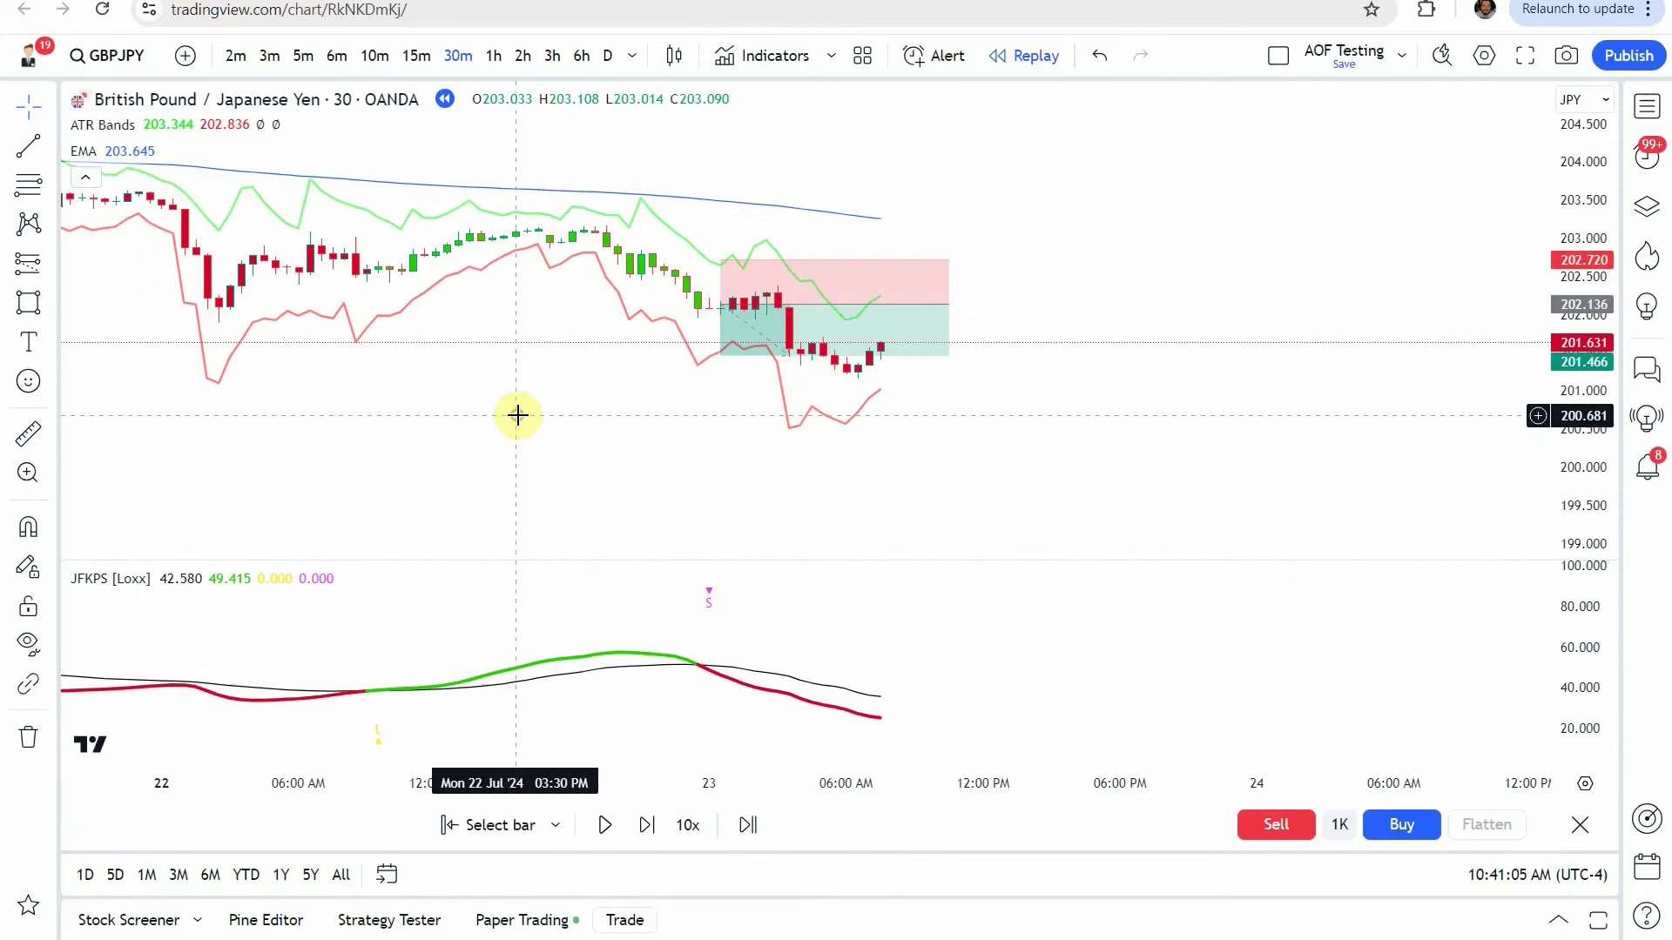
- Inspect the replayed candles against the short position's stop and target
{"action": "left_click_drag", "start_coordinate": [515, 414], "coordinate": [537, 430]}
{"action": "left_click", "coordinate": [853, 344]}
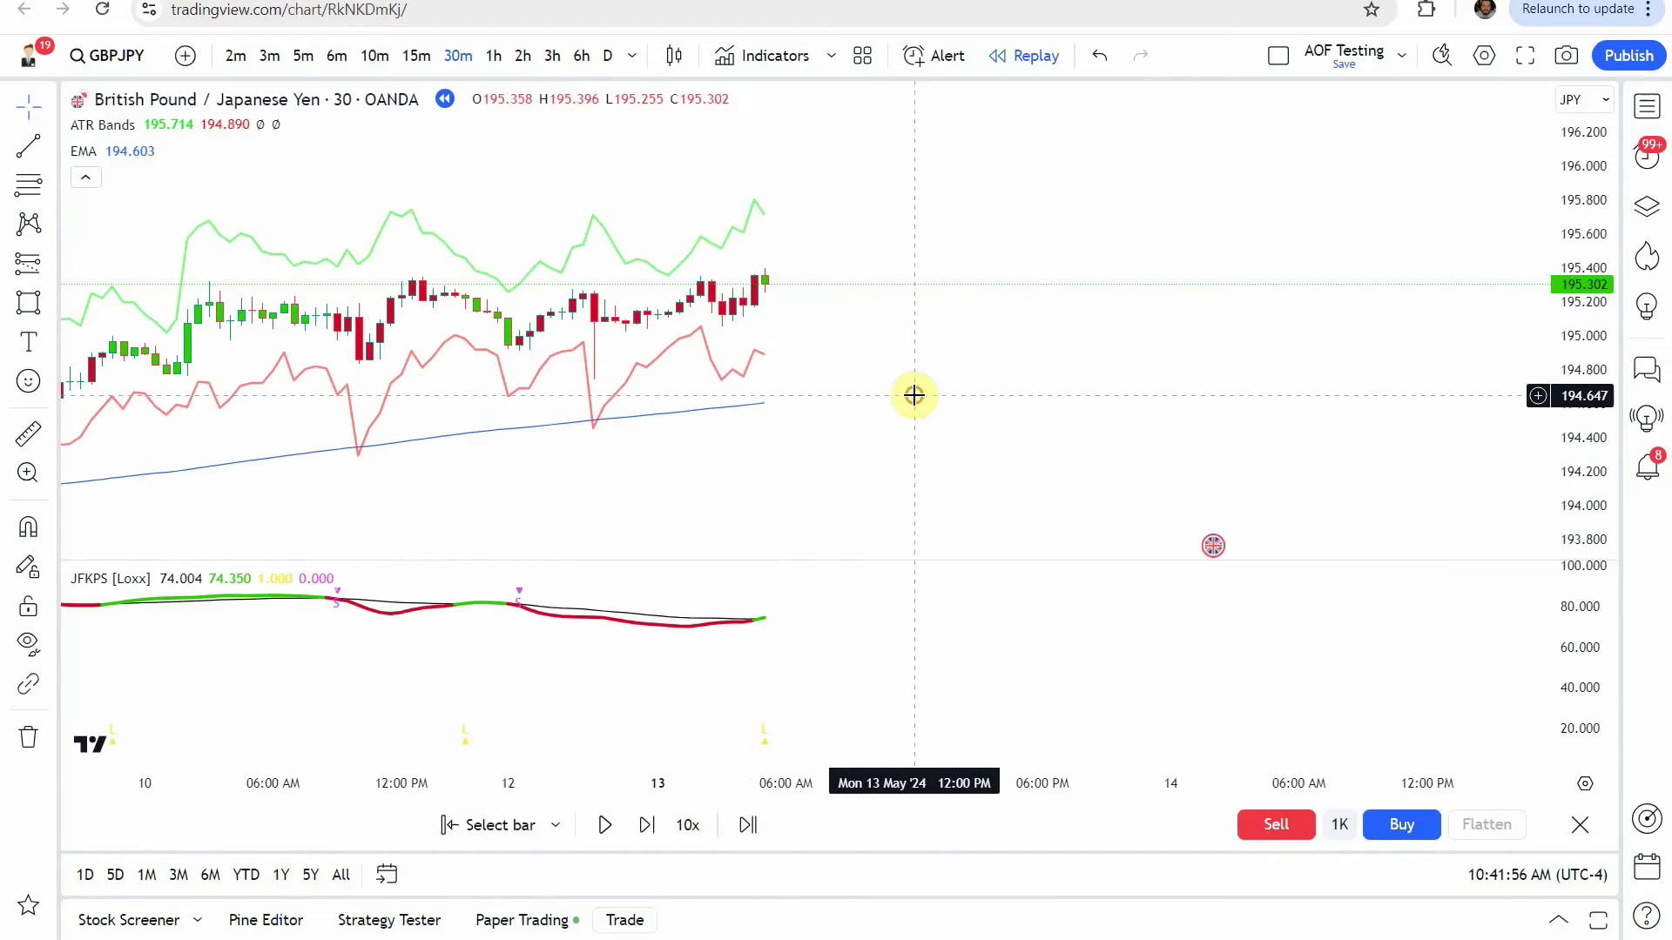
- Stretch the JFKPS value scale to examine the line crossover at the latest buy signal on 13 May
{"action": "left_click_drag", "start_coordinate": [914, 395], "coordinate": [906, 415]}
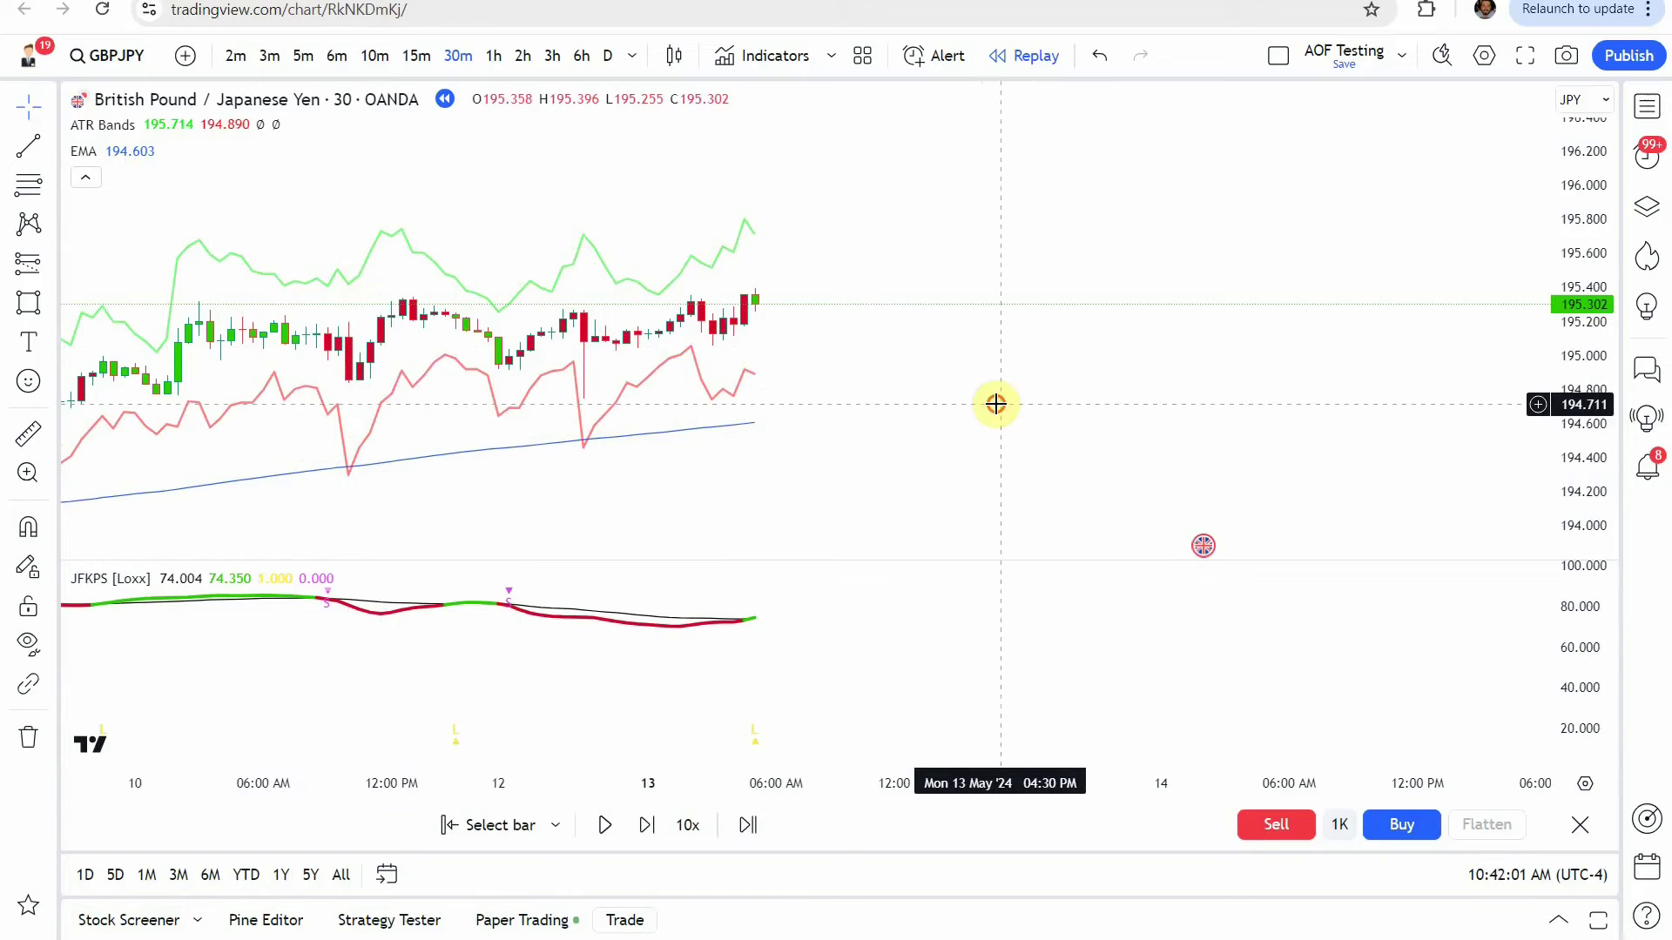
{"action": "left_click_drag", "start_coordinate": [992, 399], "coordinate": [989, 395]}
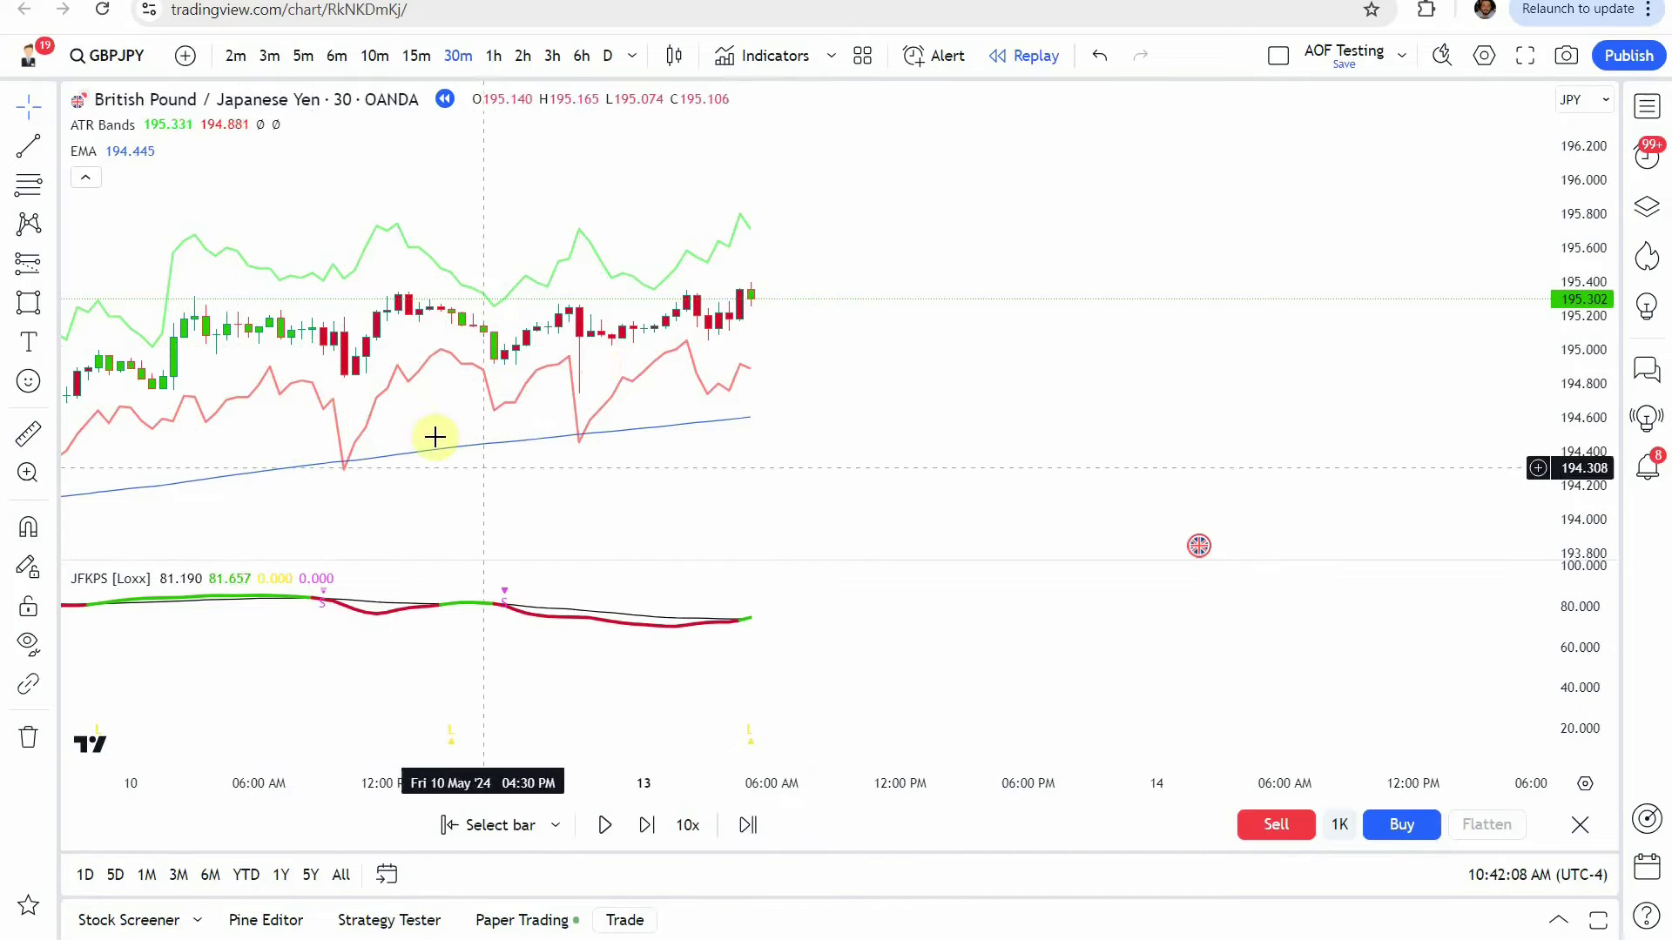
{"action": "scroll", "coordinate": [865, 403], "scroll_direction": "left", "scroll_amount": 2}
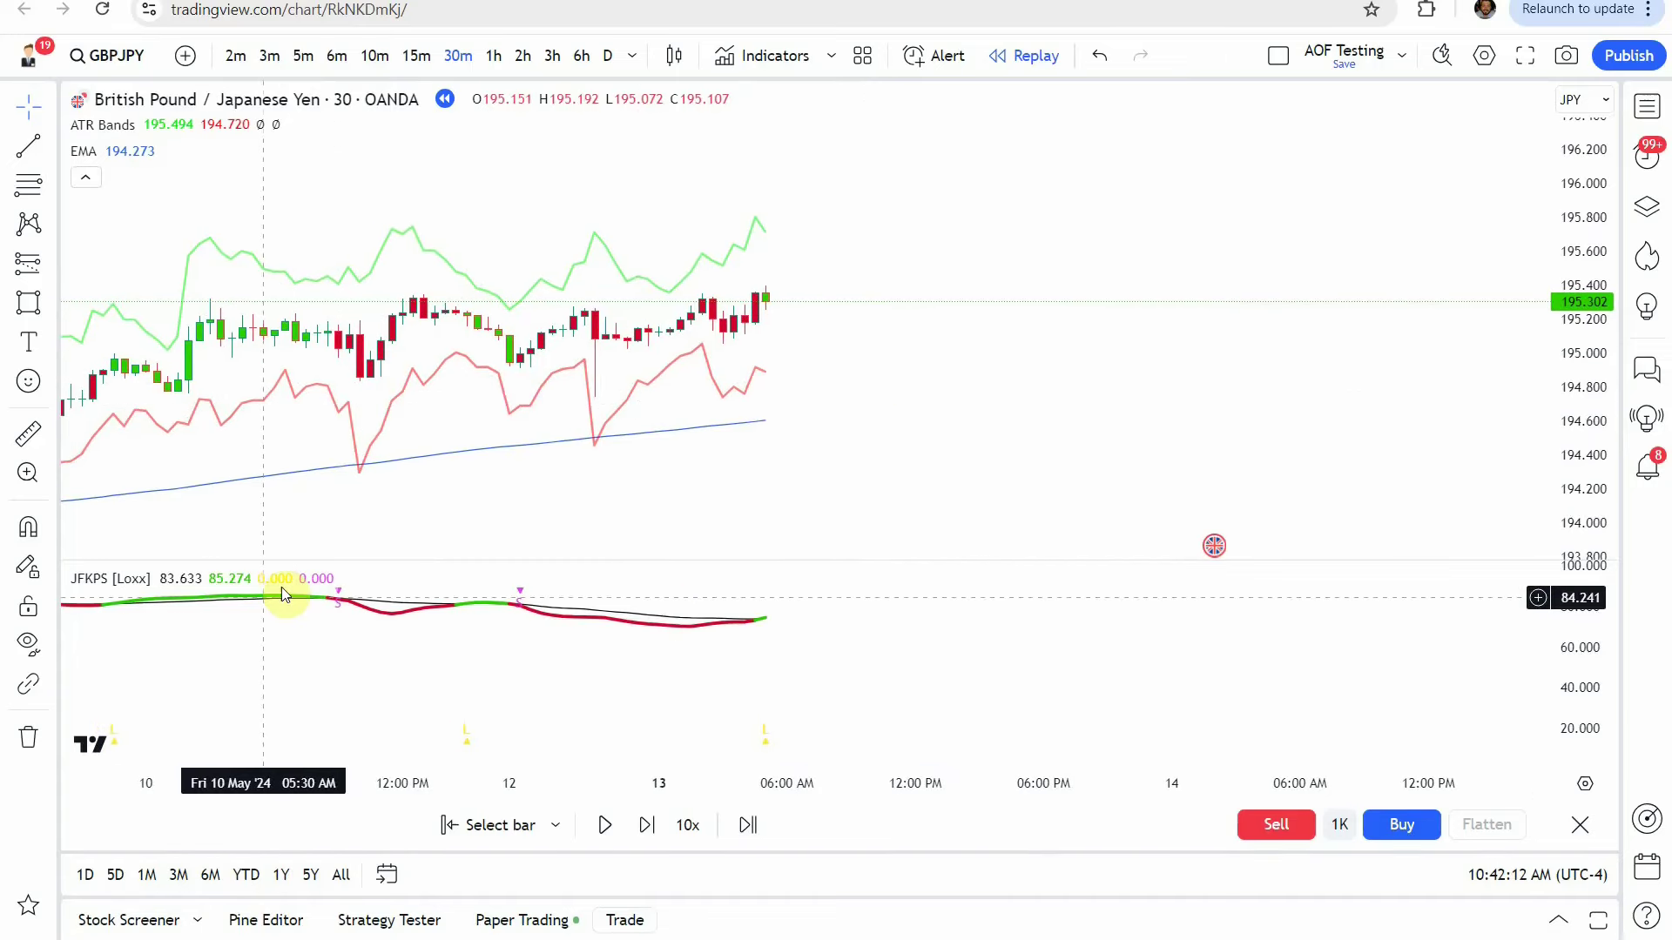
{"action": "scroll", "coordinate": [978, 675], "scroll_direction": "left", "scroll_amount": 2}
{"action": "left_click_drag", "start_coordinate": [1567, 697], "coordinate": [1576, 627]}
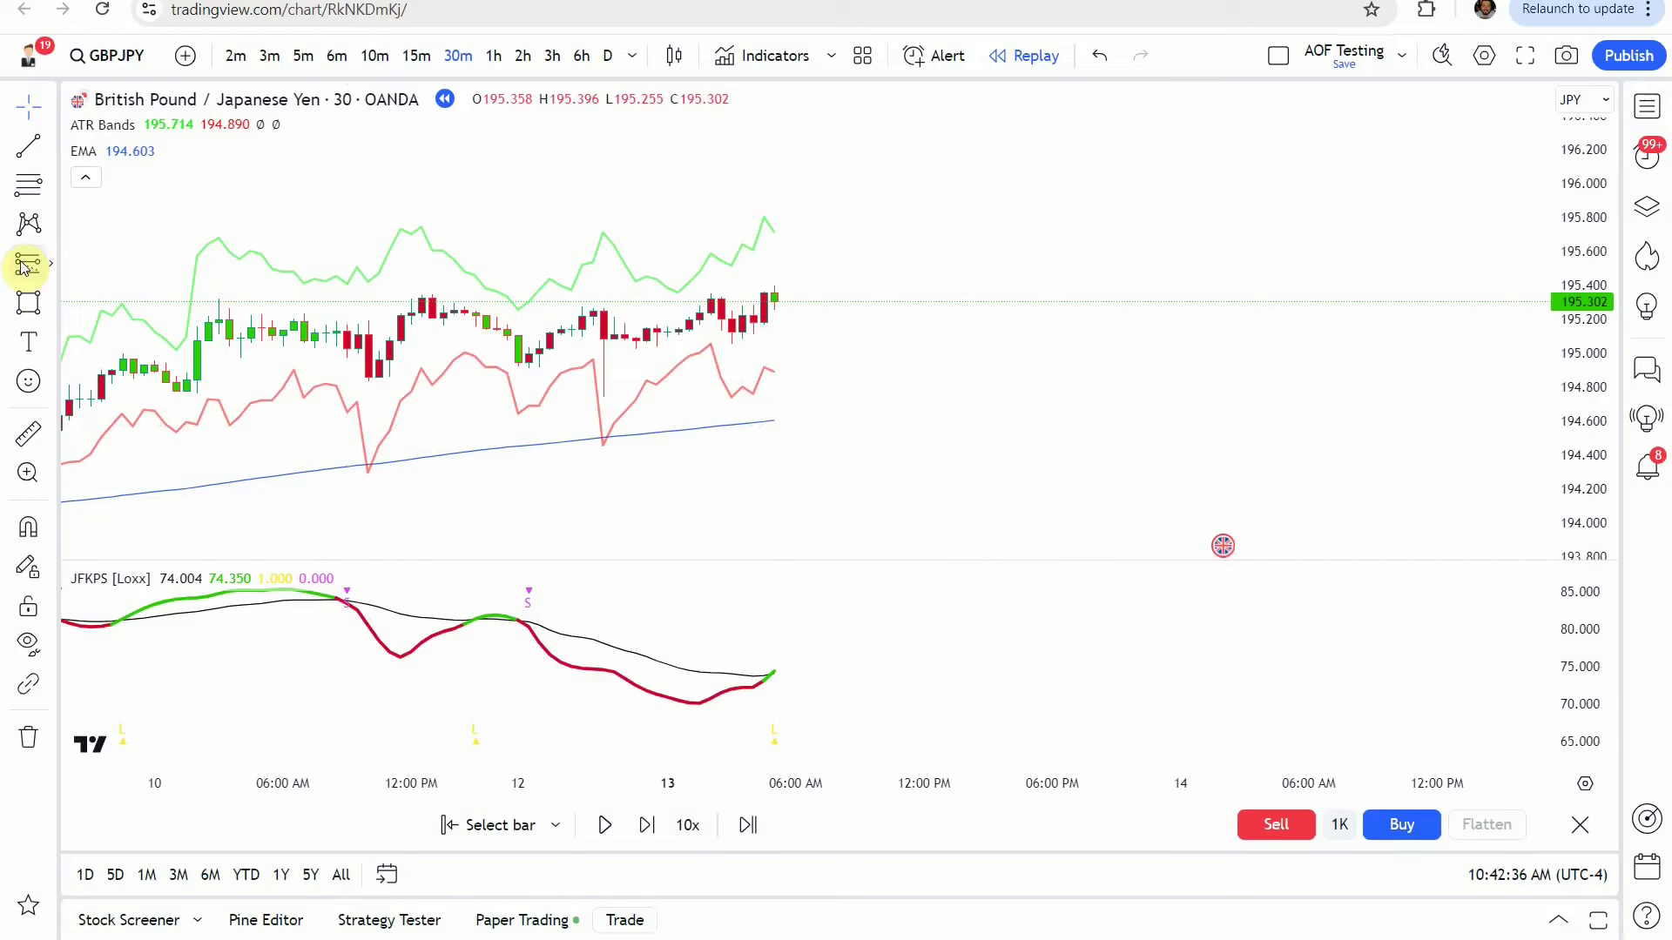
- Draw a long position at the latest candle with entry at about 195.307, stop at about 194.891 and target at about 195.717
{"action": "left_click", "coordinate": [47, 263]}
{"action": "left_click", "coordinate": [152, 296]}
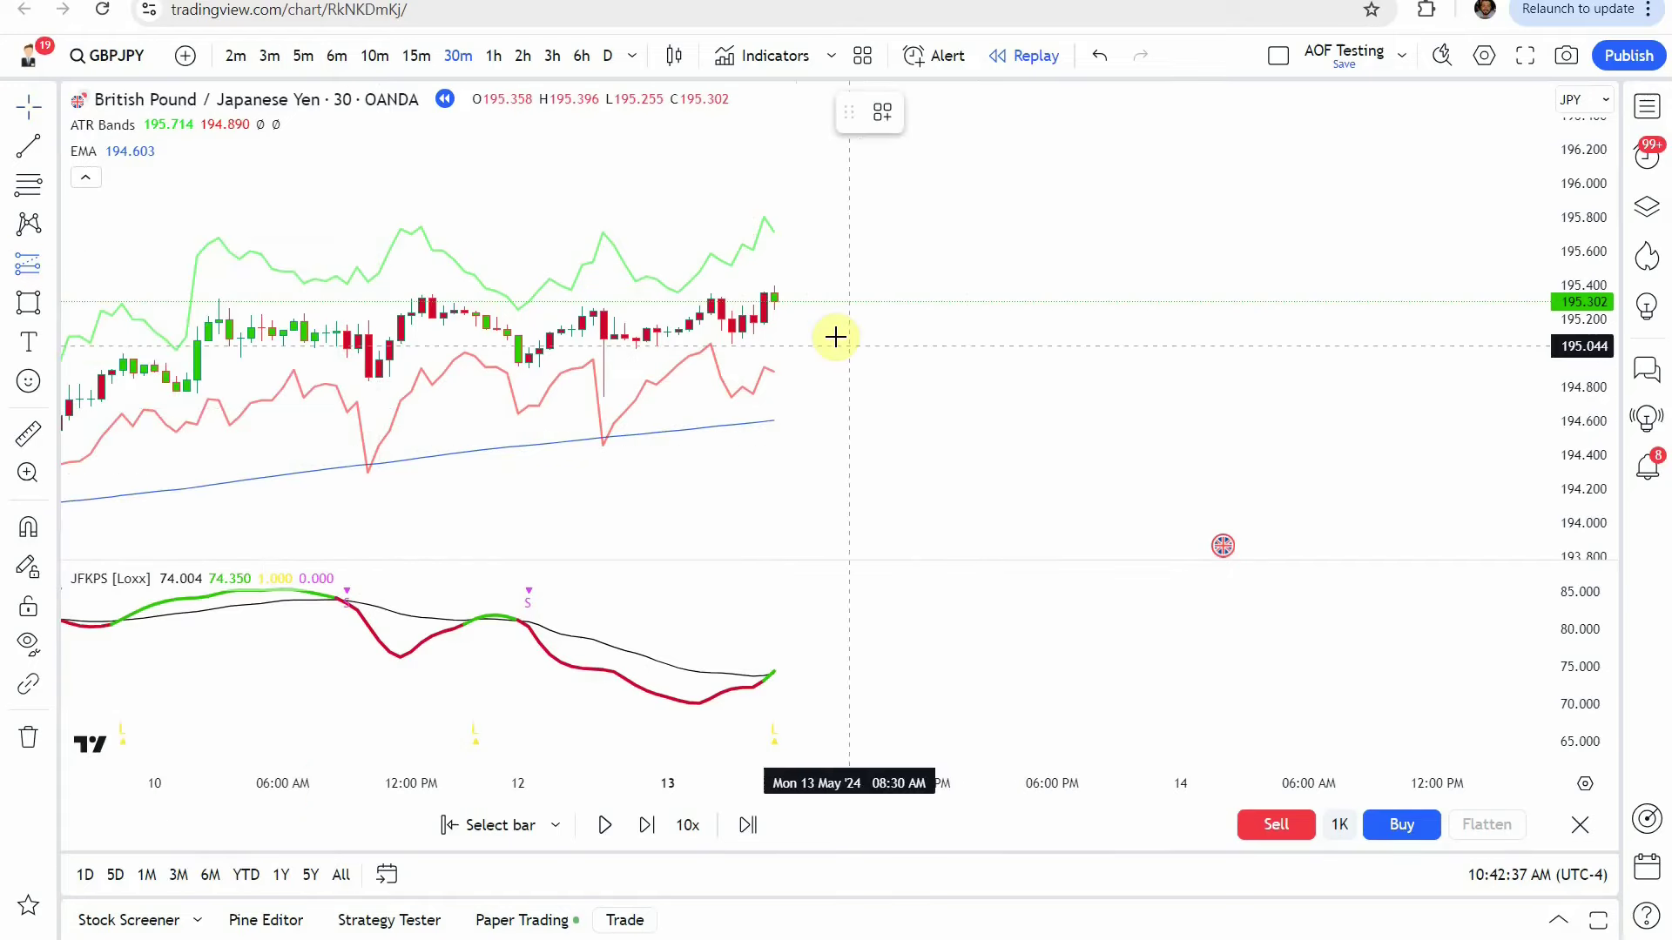
{"action": "left_click", "coordinate": [783, 301]}
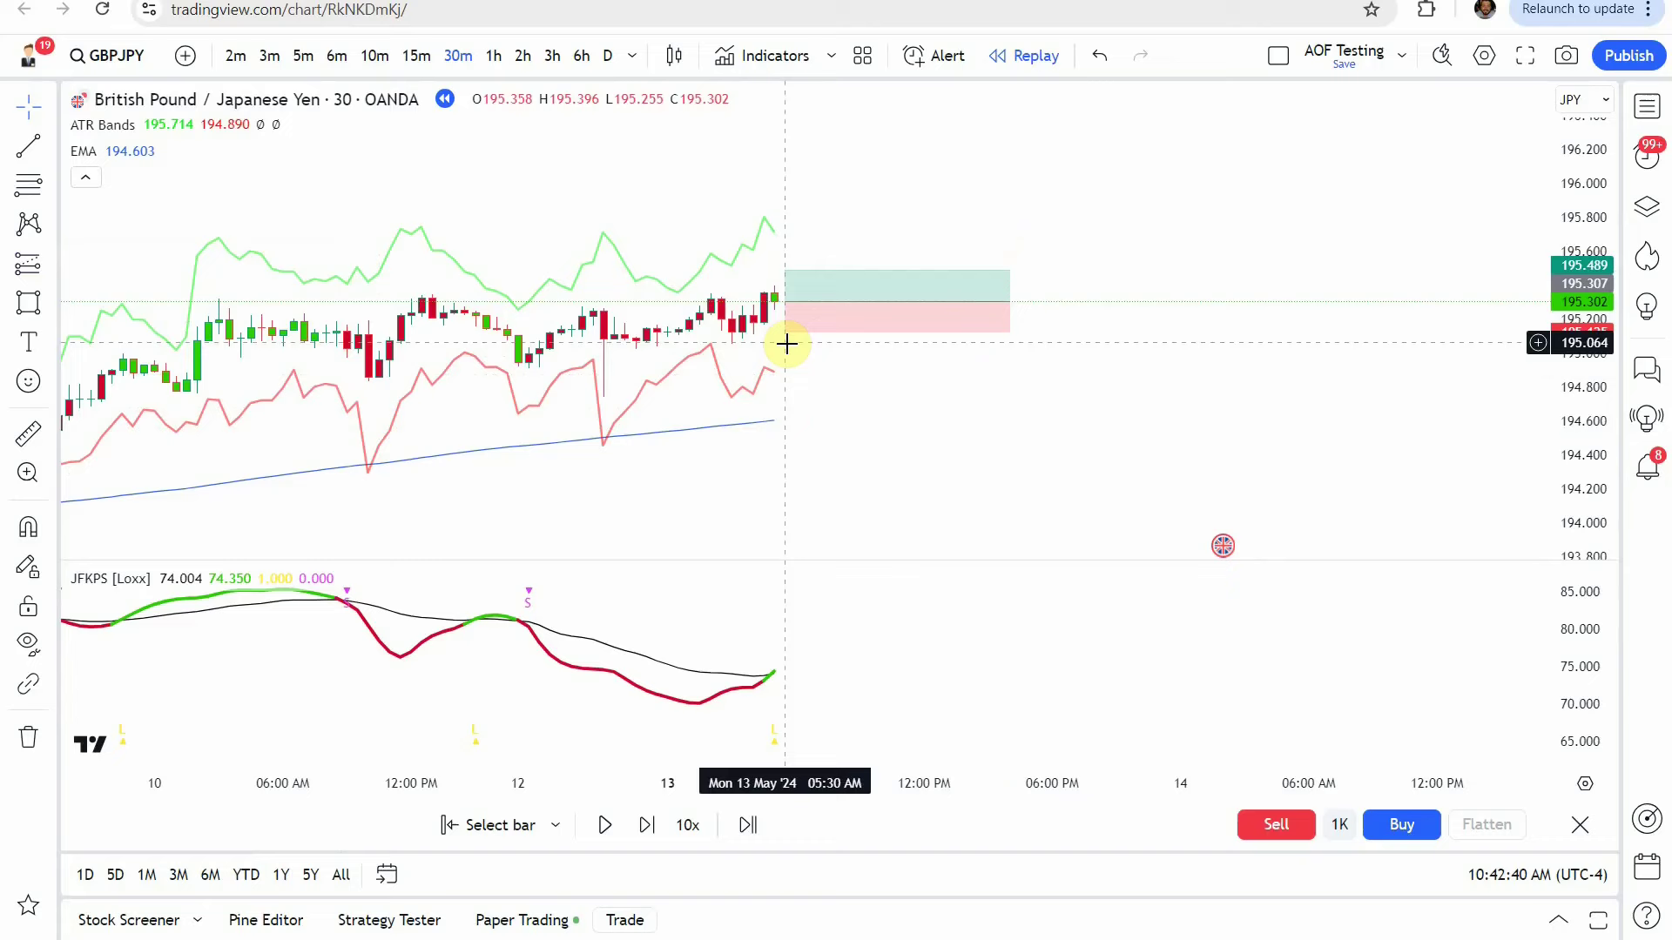
{"action": "left_click_drag", "start_coordinate": [785, 332], "coordinate": [786, 371]}
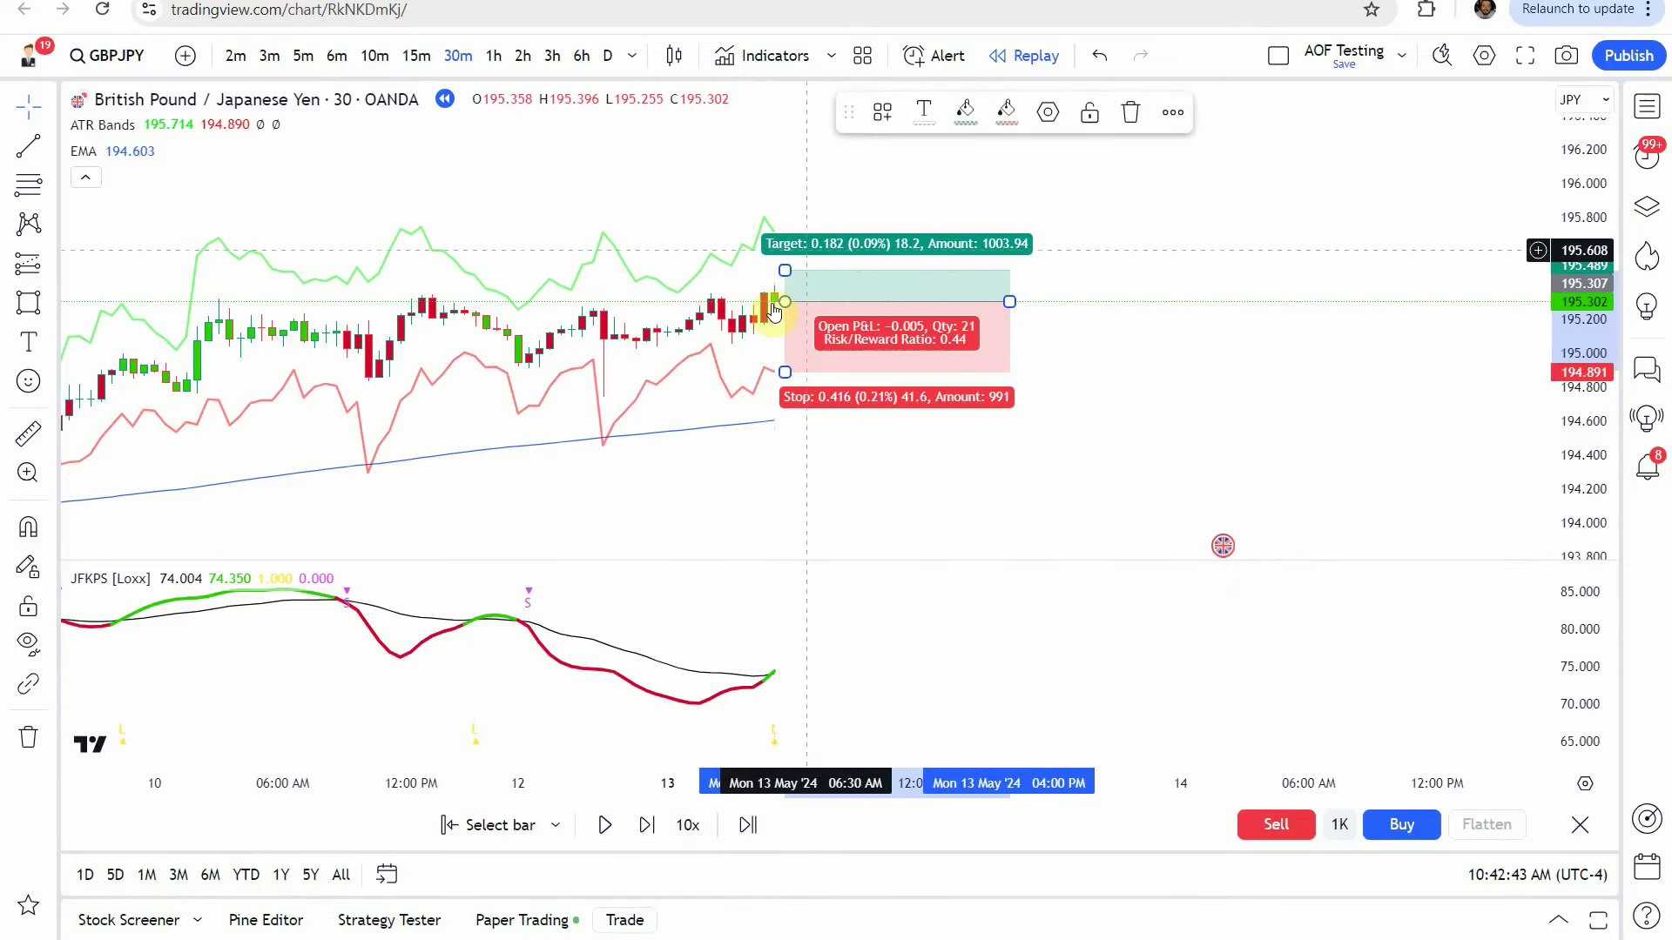
{"action": "left_click_drag", "start_coordinate": [785, 270], "coordinate": [802, 232]}
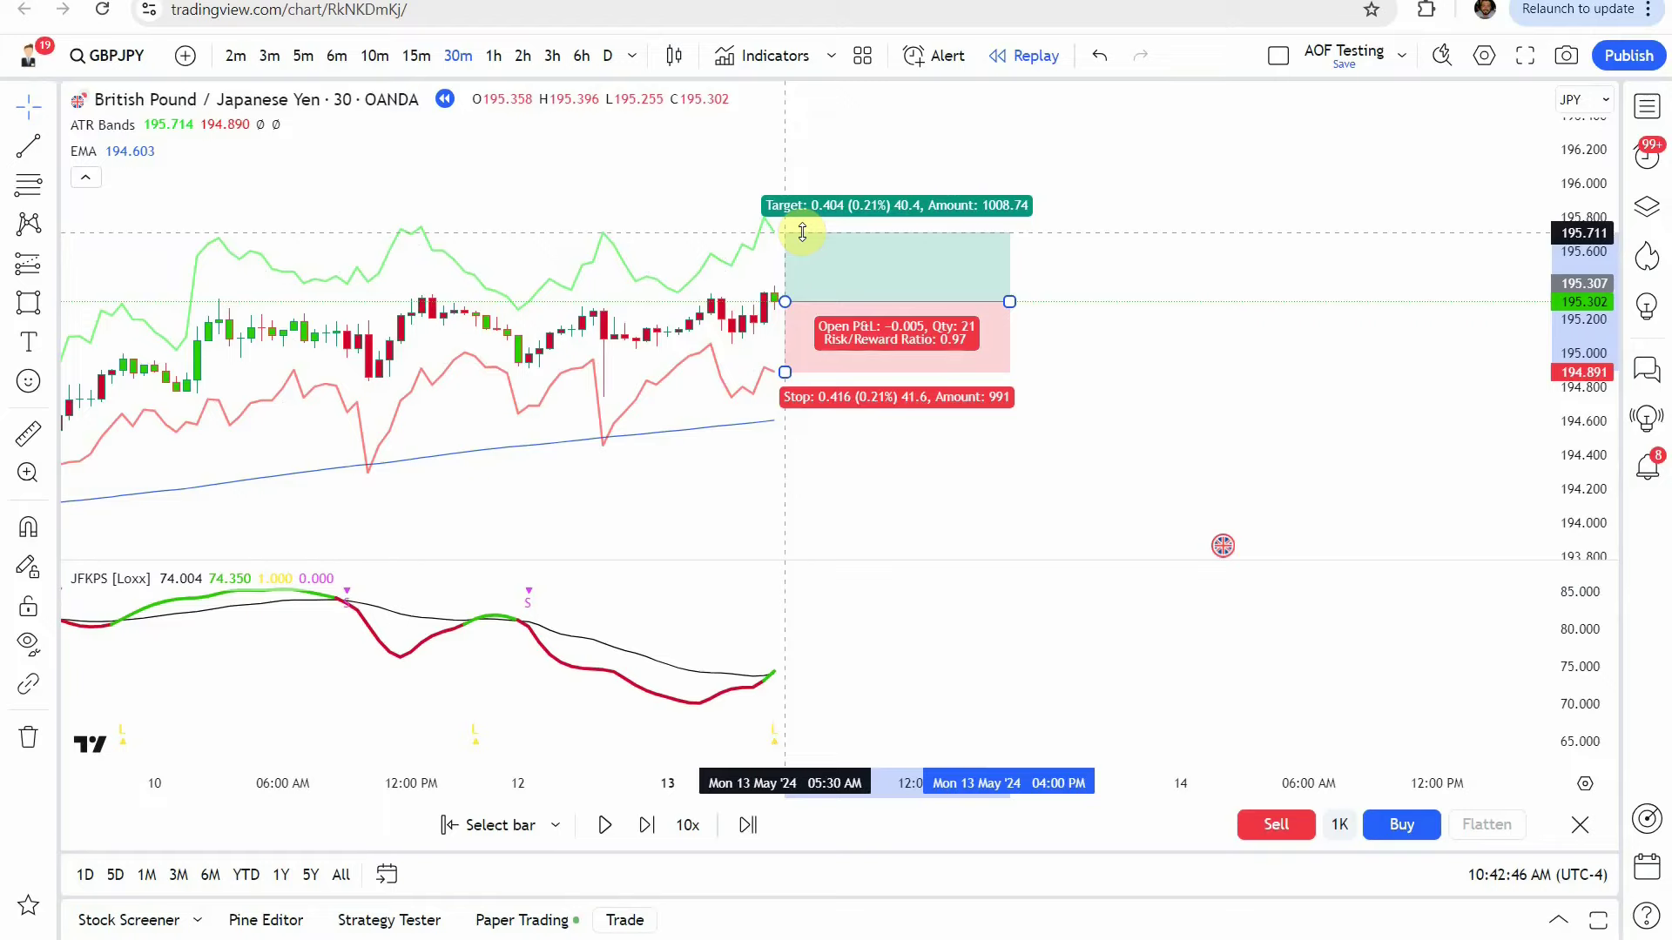
{"action": "left_click_drag", "start_coordinate": [802, 233], "coordinate": [804, 232]}
- Play the bar replay forward to test the long position against its stop and target
{"action": "left_click_drag", "start_coordinate": [1220, 340], "coordinate": [1215, 396]}
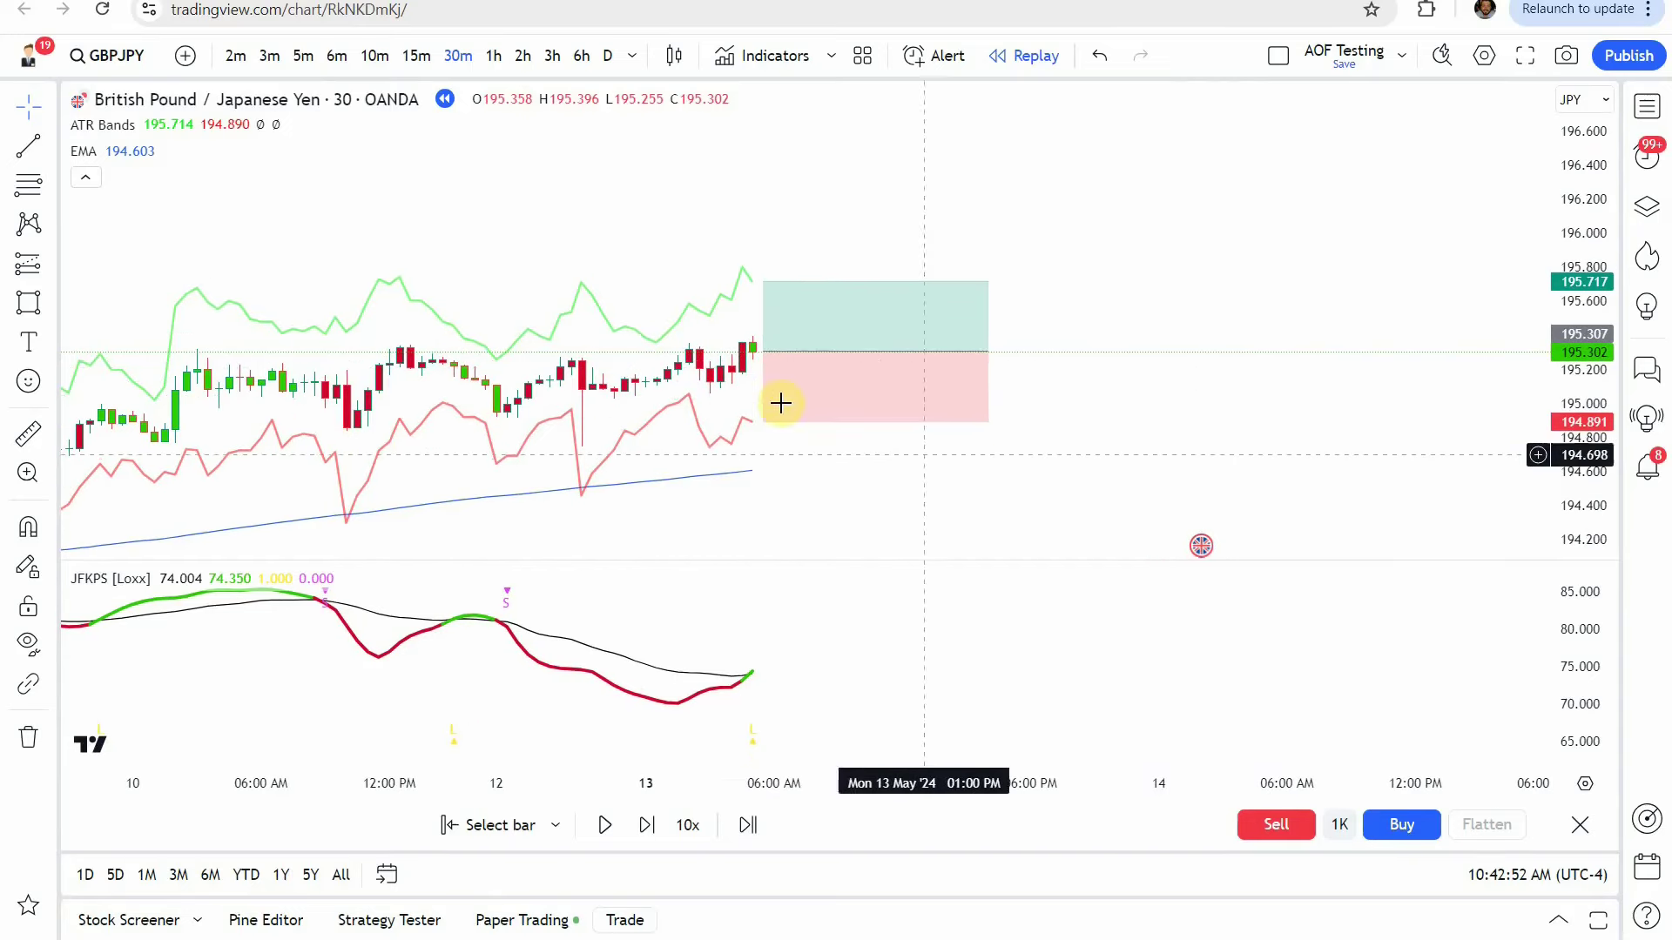
{"action": "left_click_drag", "start_coordinate": [1162, 462], "coordinate": [1185, 443]}
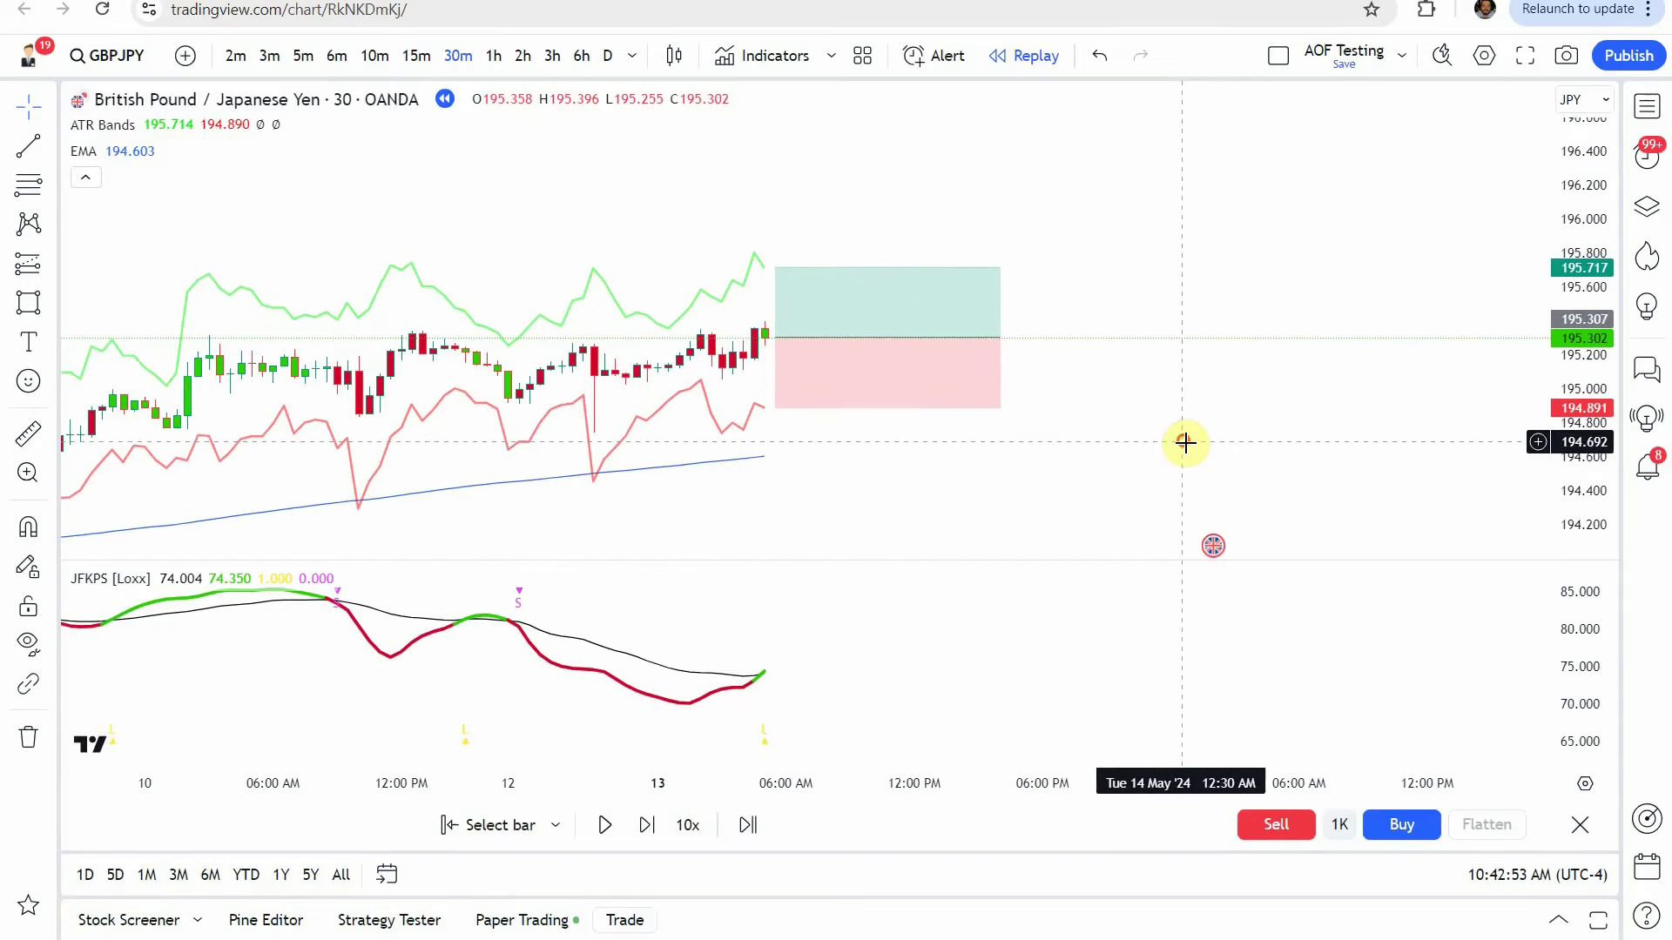
{"action": "left_click", "coordinate": [605, 829]}
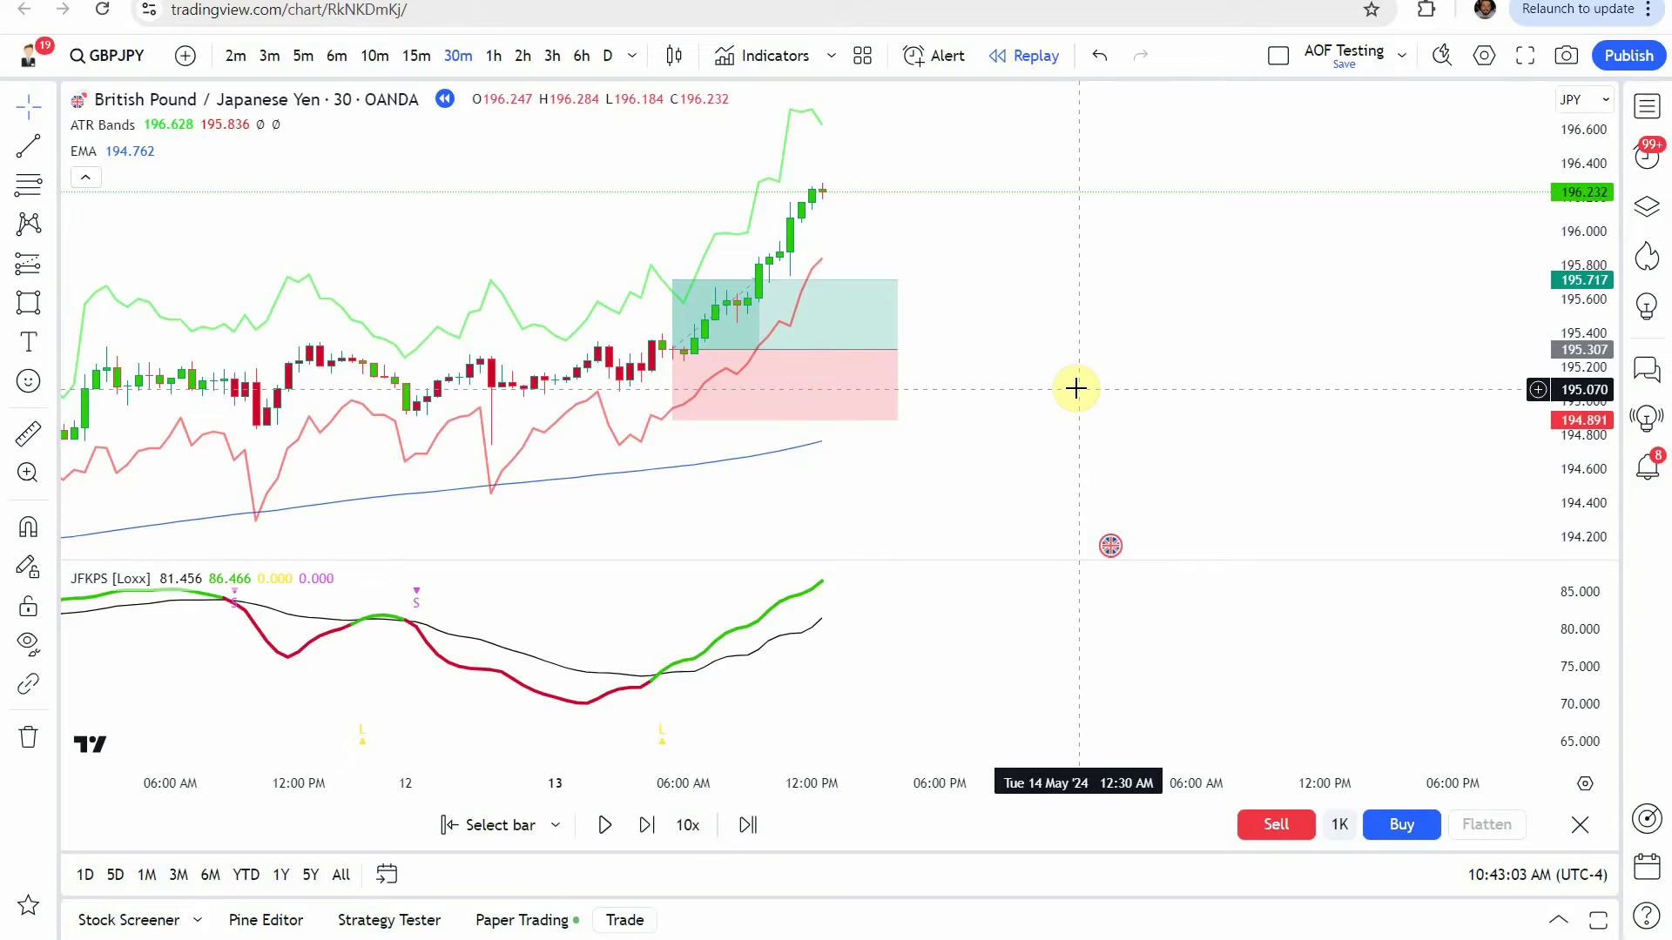
{"action": "left_click_drag", "start_coordinate": [1076, 388], "coordinate": [1086, 408]}
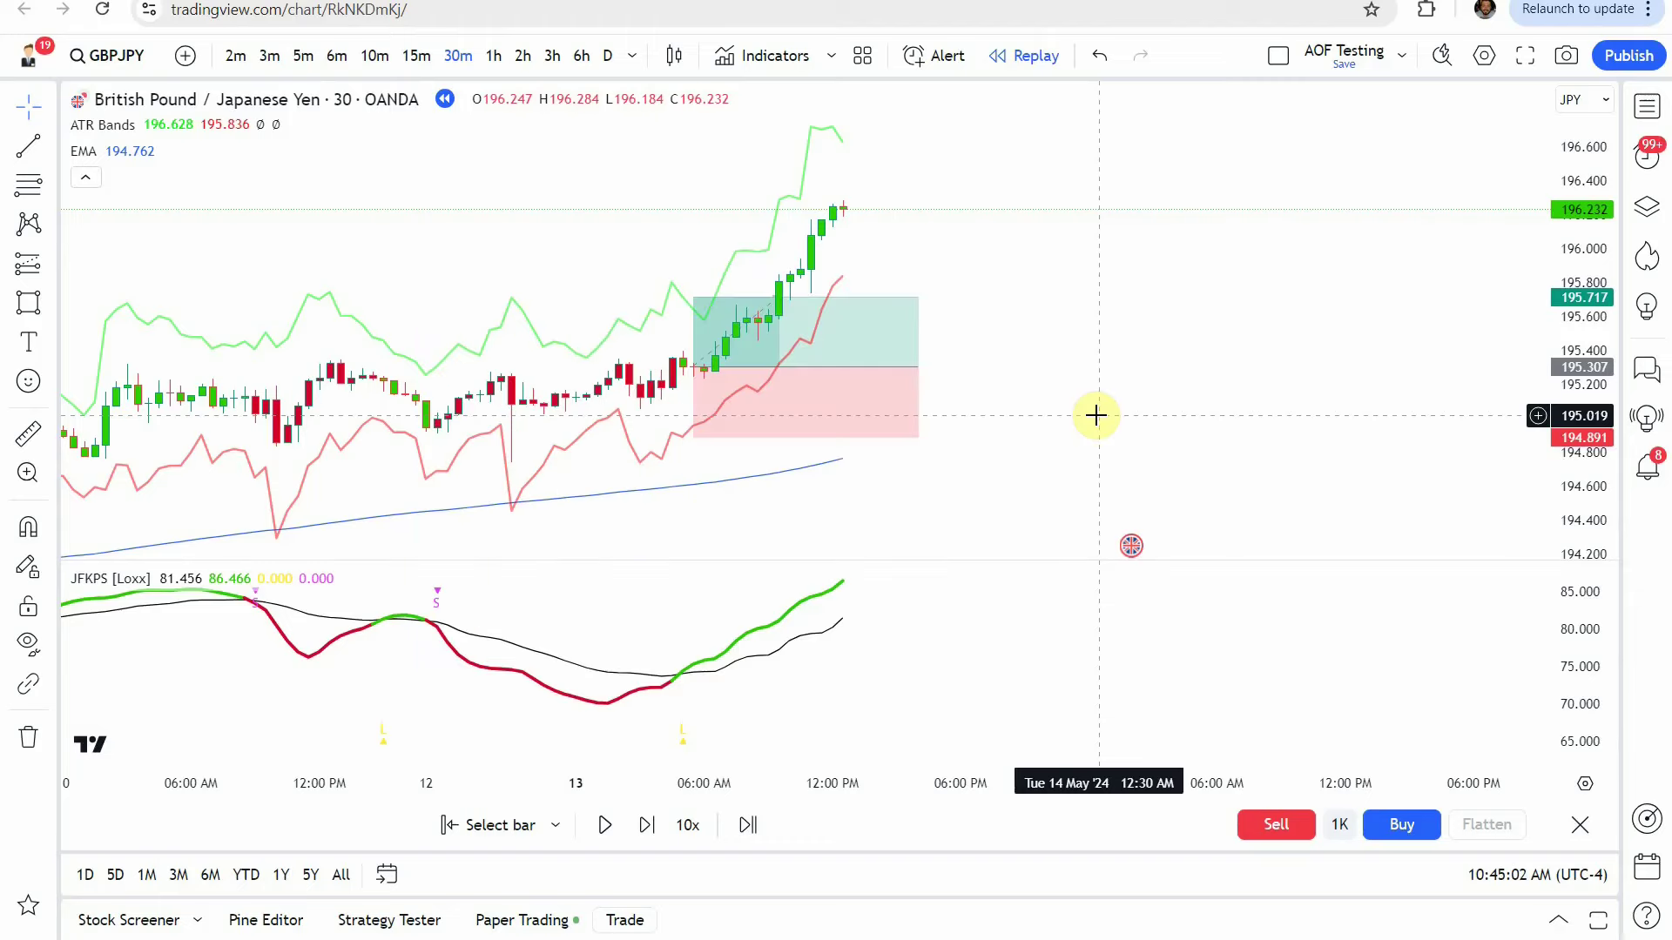
{"action": "scroll", "coordinate": [1581, 265], "scroll_direction": "down", "scroll_amount": 4}
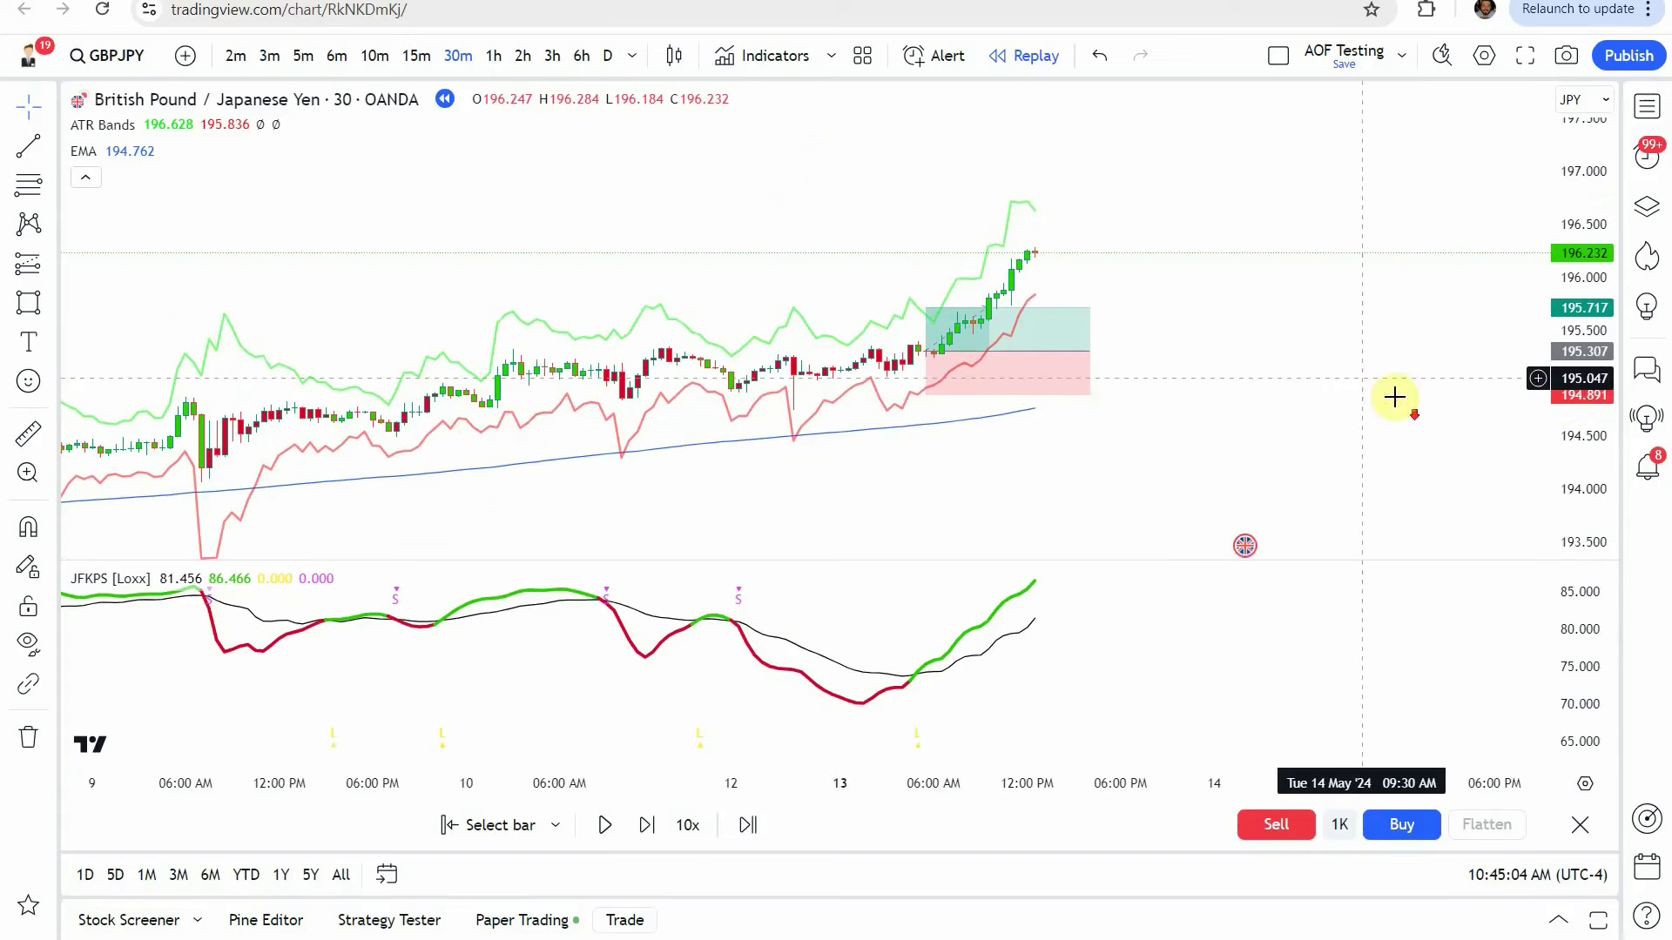
{"action": "scroll", "coordinate": [1394, 397], "scroll_direction": "up", "scroll_amount": 3}
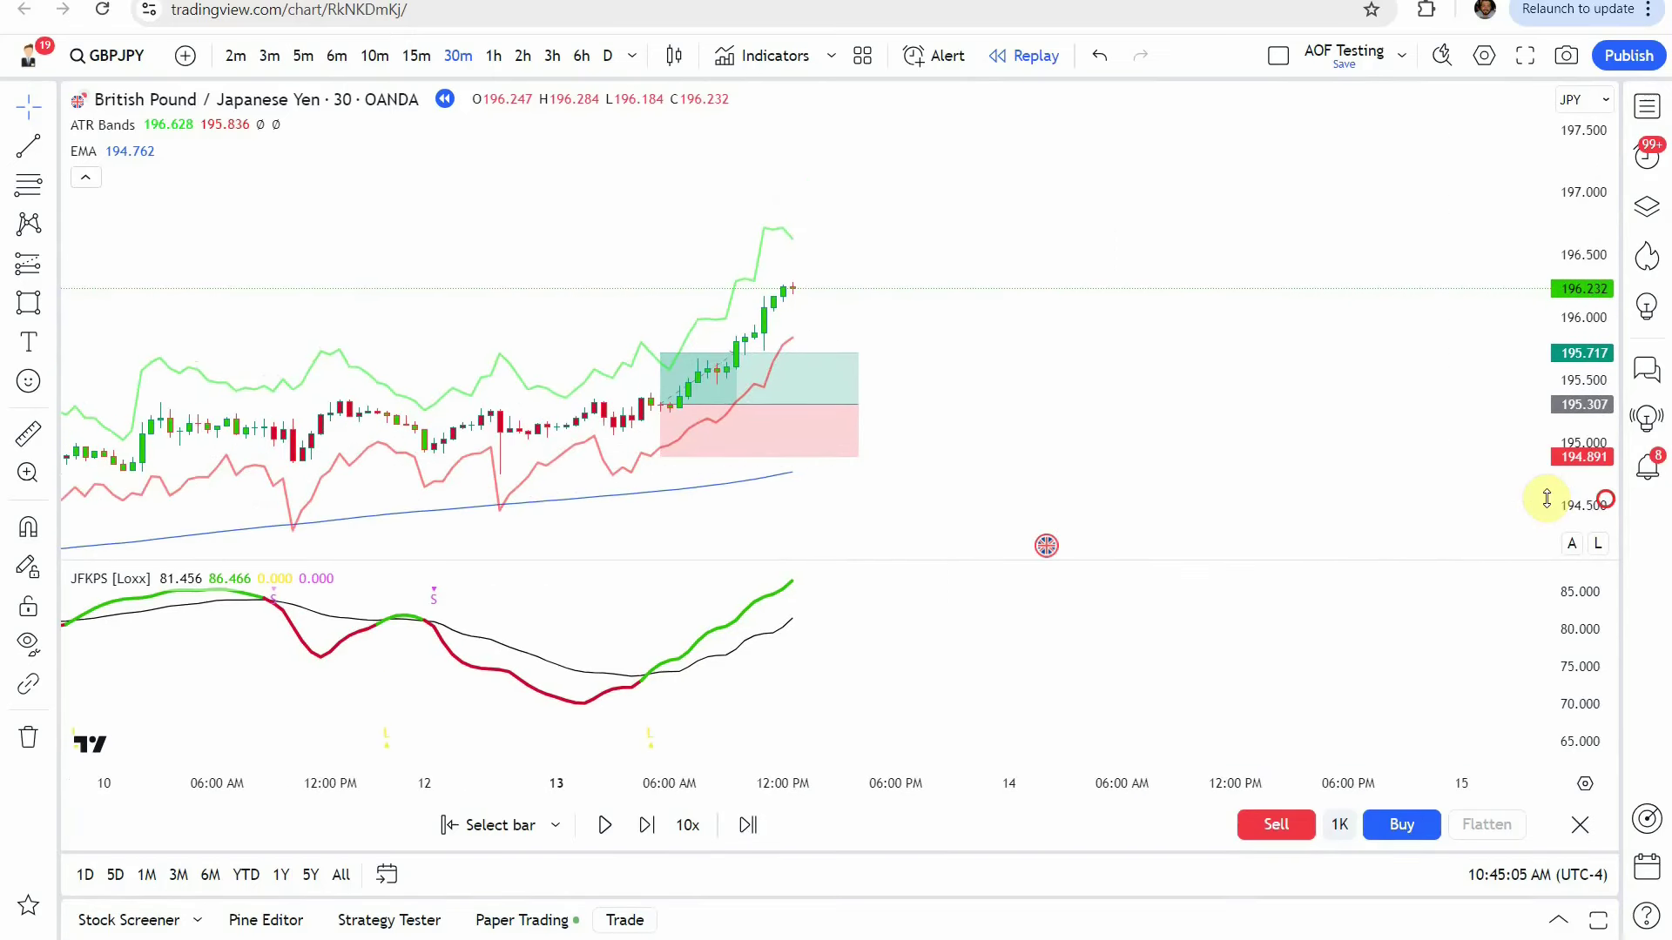
{"action": "scroll", "coordinate": [1547, 499], "scroll_direction": "up", "scroll_amount": 2}
{"action": "scroll", "coordinate": [1418, 436], "scroll_direction": "left", "scroll_amount": 2}
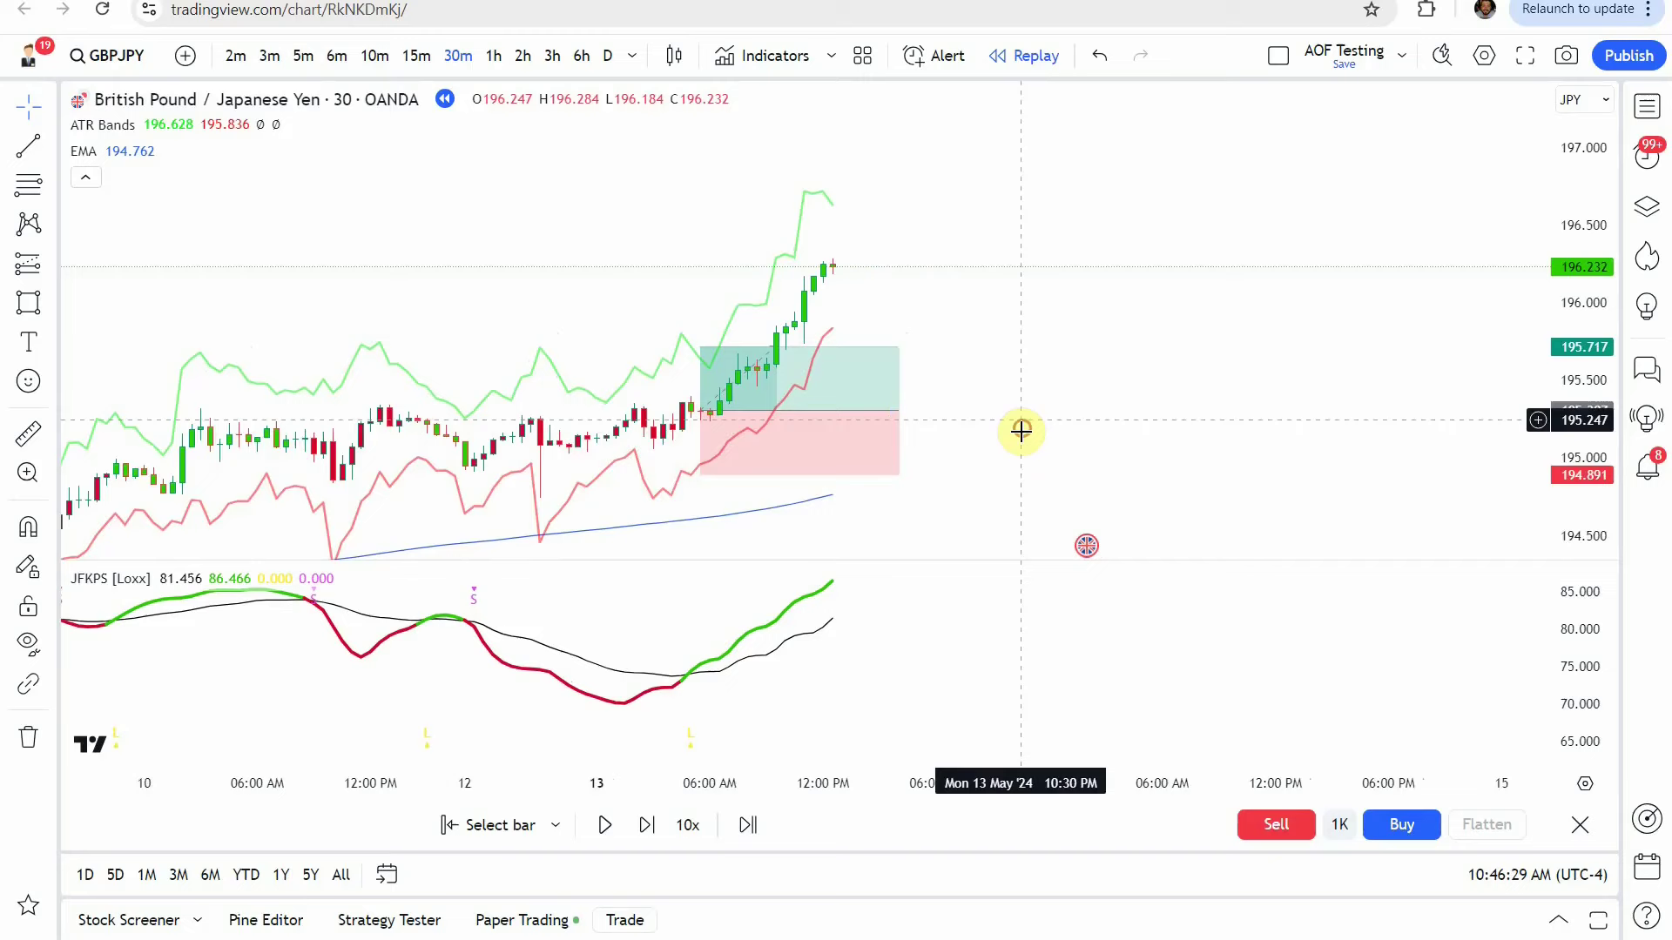
{"action": "left_click_drag", "start_coordinate": [1025, 423], "coordinate": [1046, 396]}
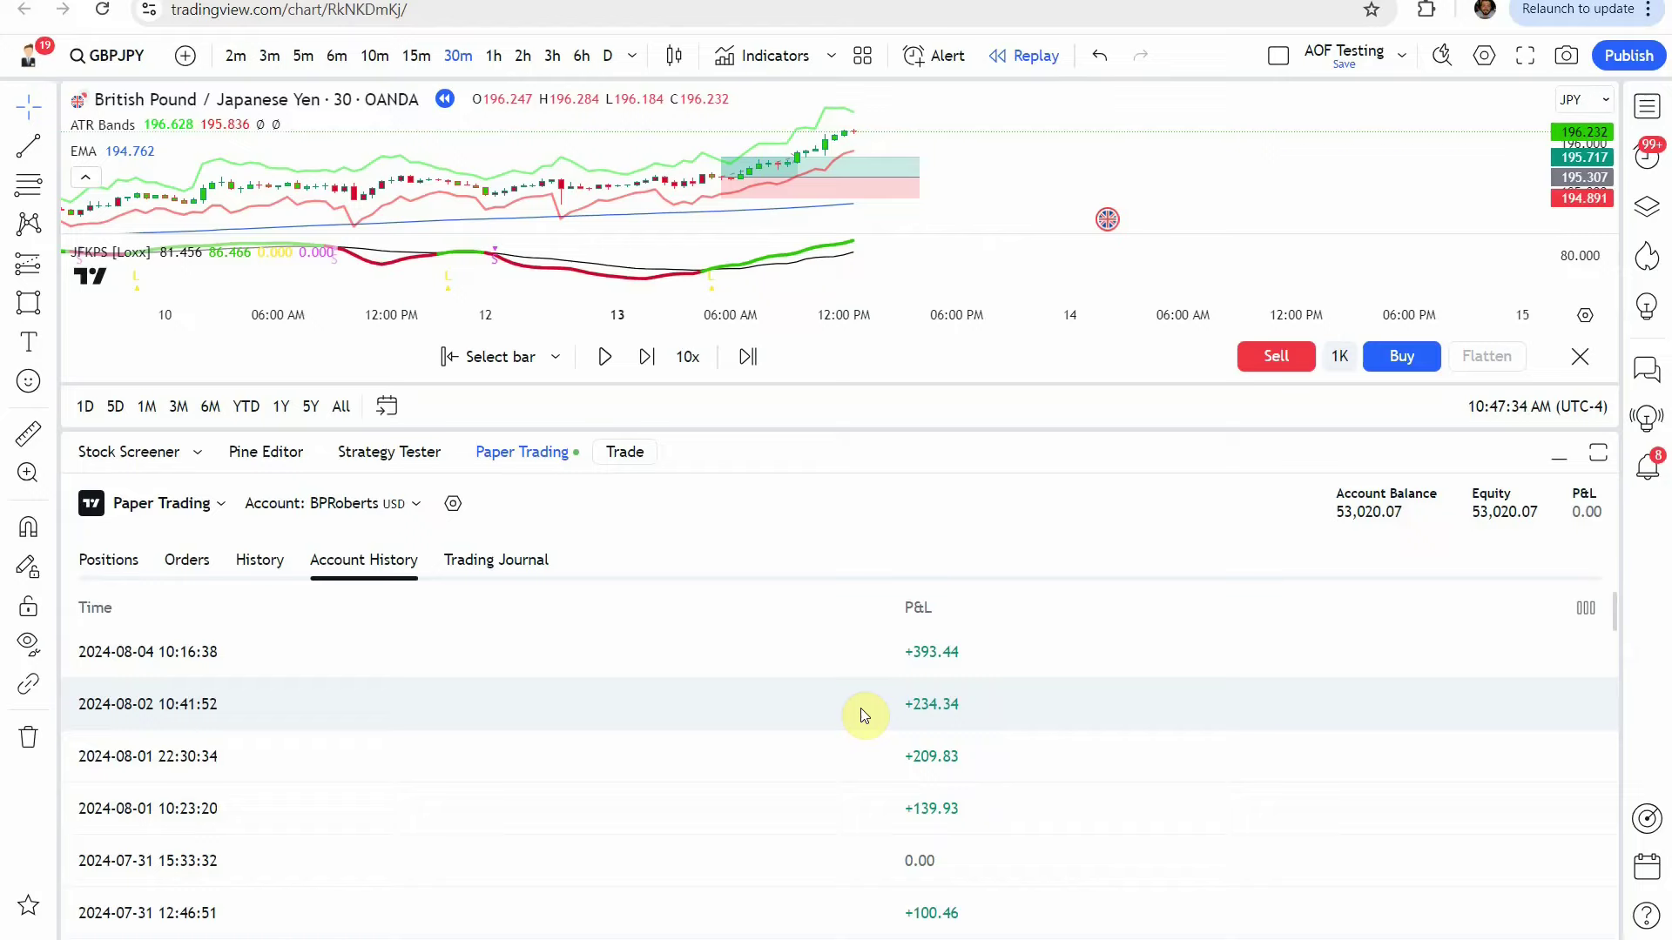
- Close the Paper Trading account history and compress the price scale around the long trade and the EMA
{"action": "left_click", "coordinate": [538, 451]}
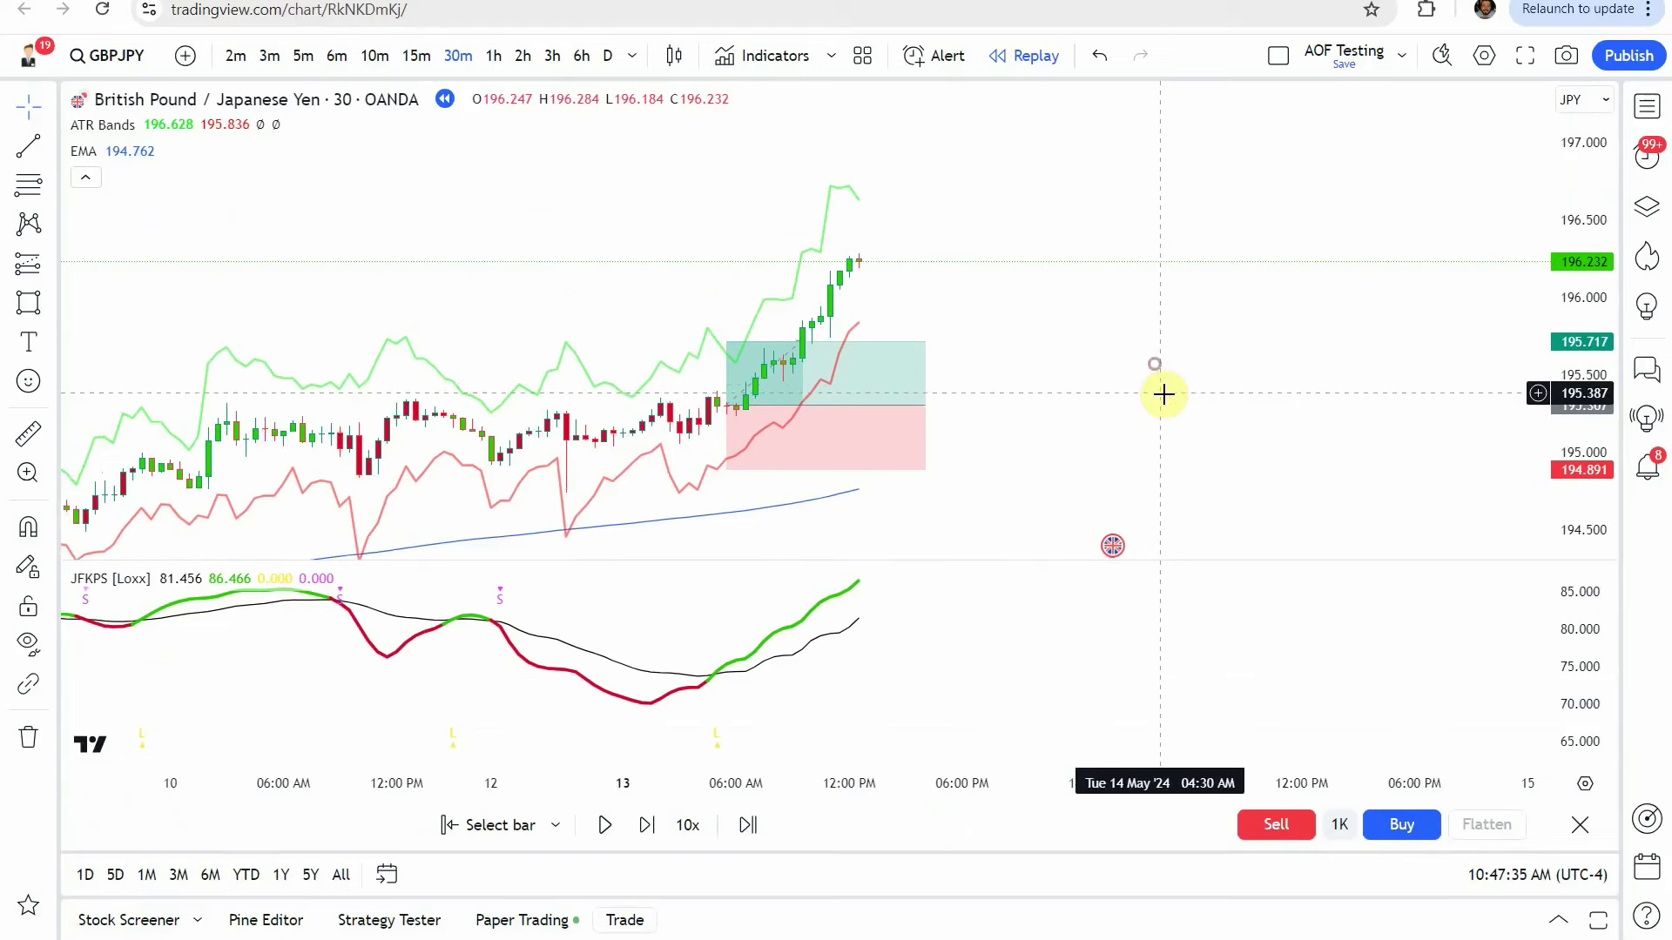
{"action": "left_click_drag", "start_coordinate": [1567, 279], "coordinate": [1571, 314]}
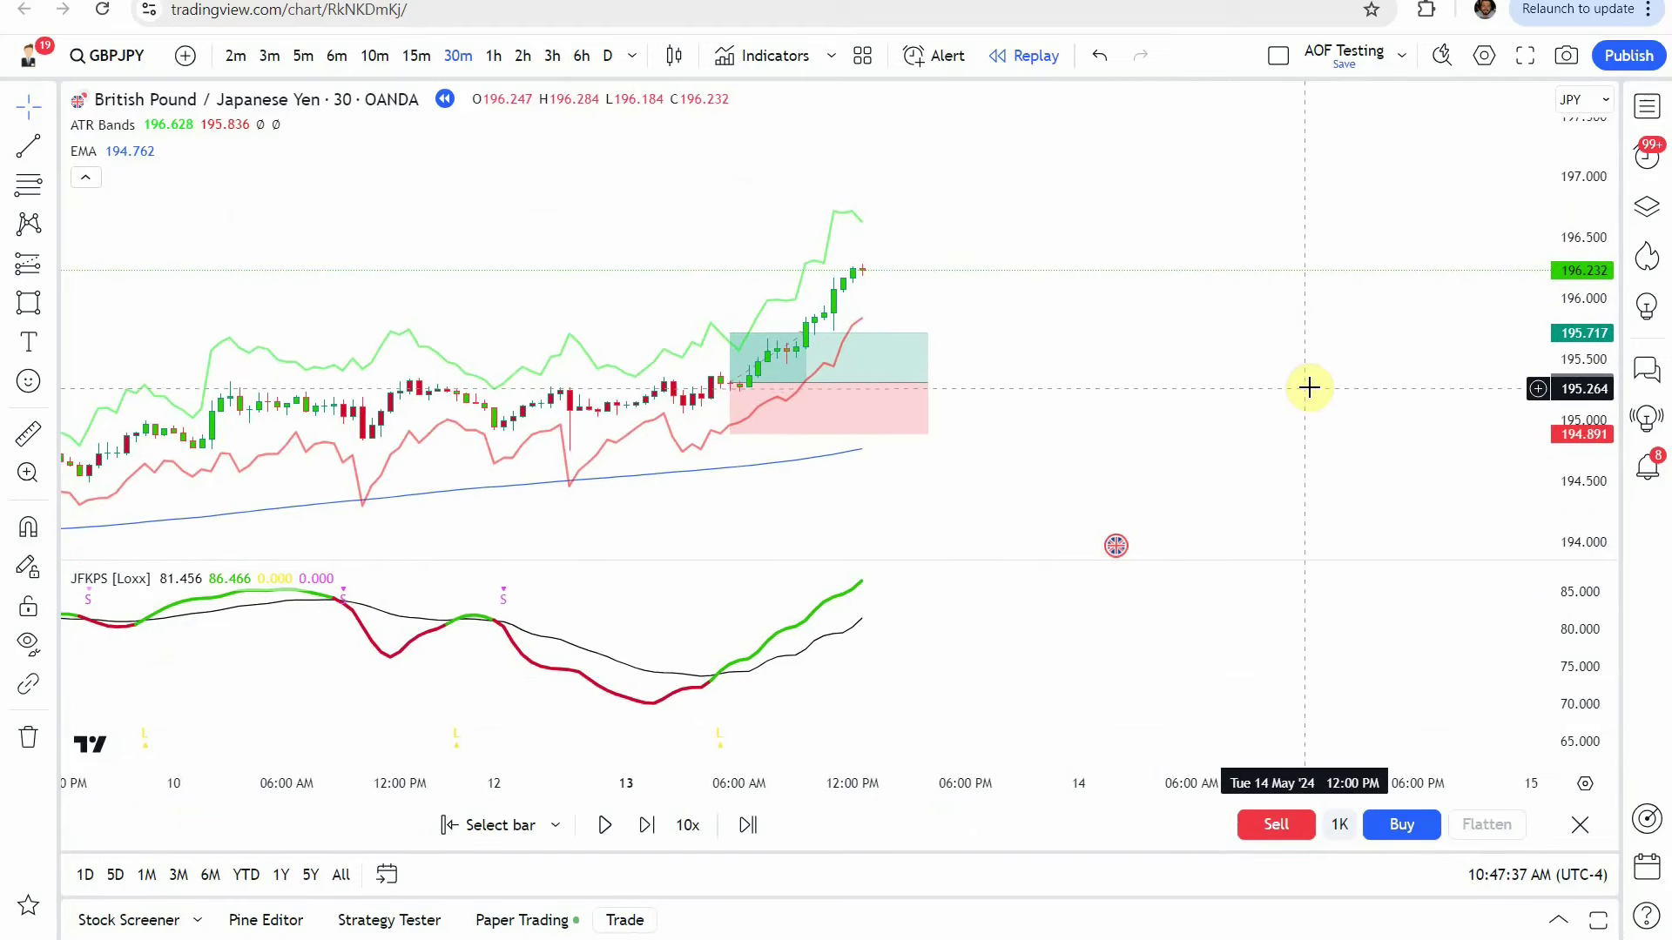
{"action": "left_click_drag", "start_coordinate": [1191, 396], "coordinate": [1189, 378]}
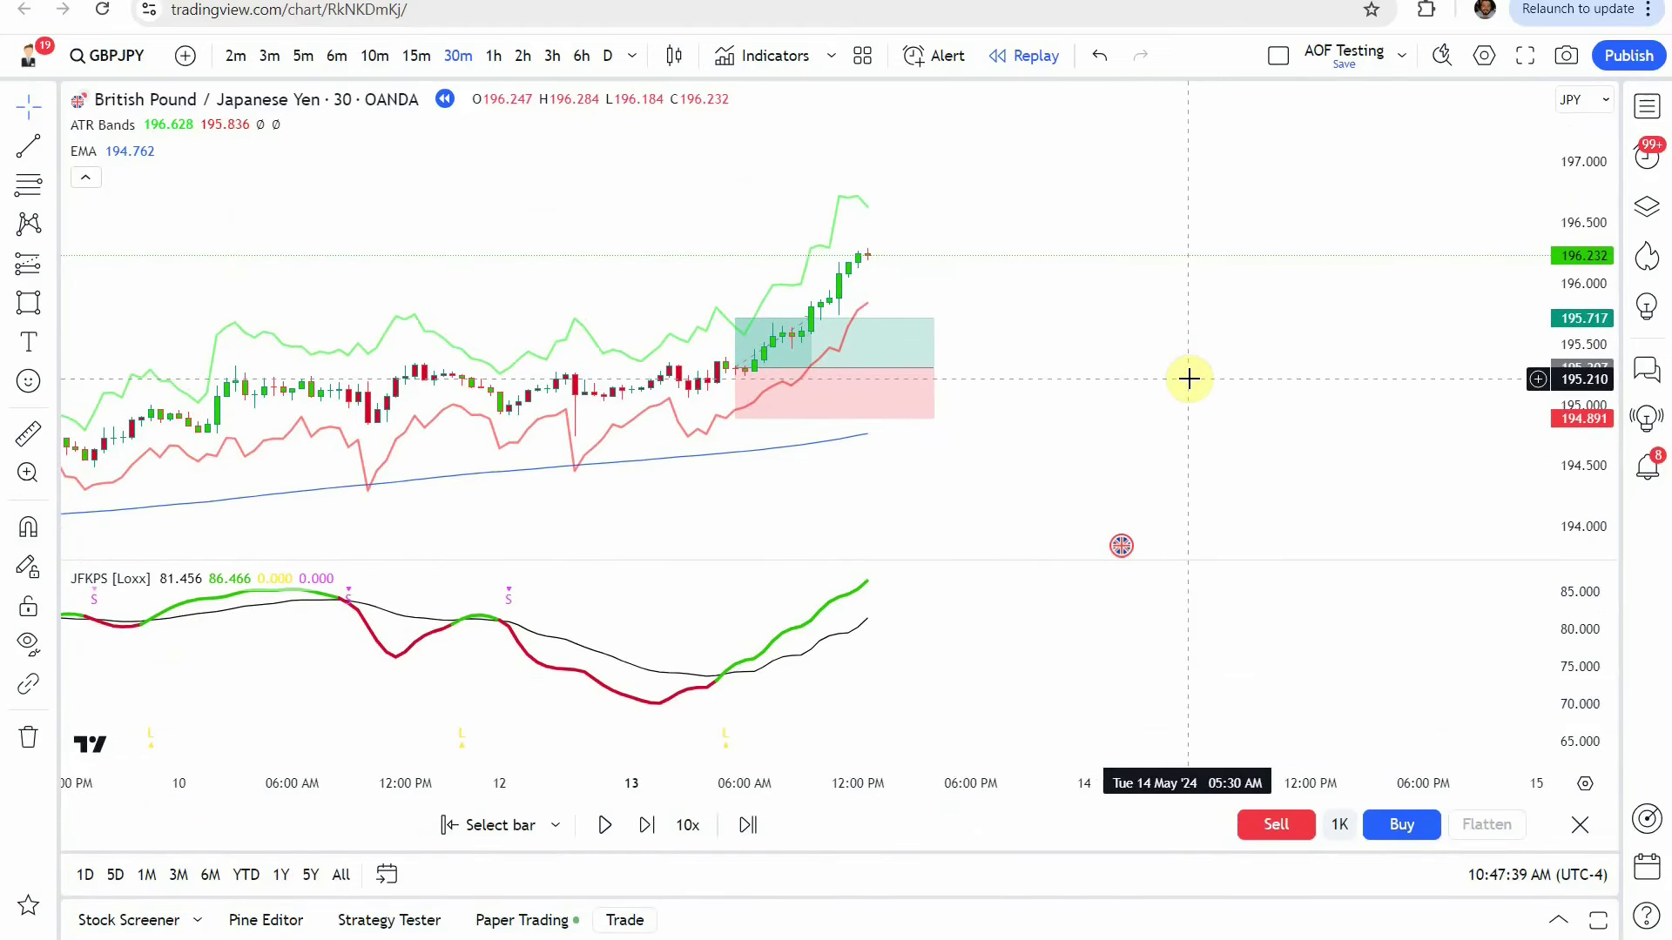